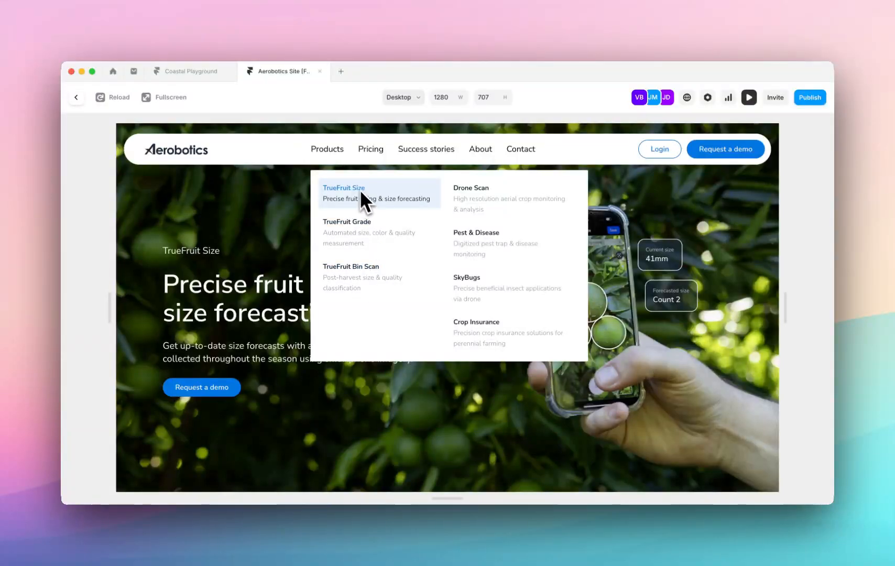
Open the TrueFruit Grade page from the Products dropdown in the Aerobotics site preview.
left_click(361, 222)
mouse_move(352, 201)
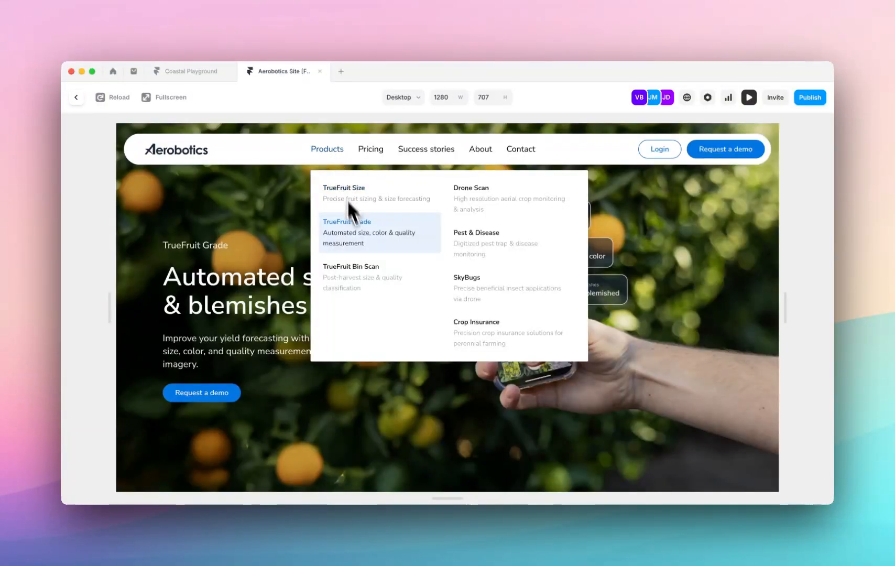
Switch to the Coastal Playground project, inspect the Products link's Dropdown List overlay, and exit overlay editing.
left_click(197, 72)
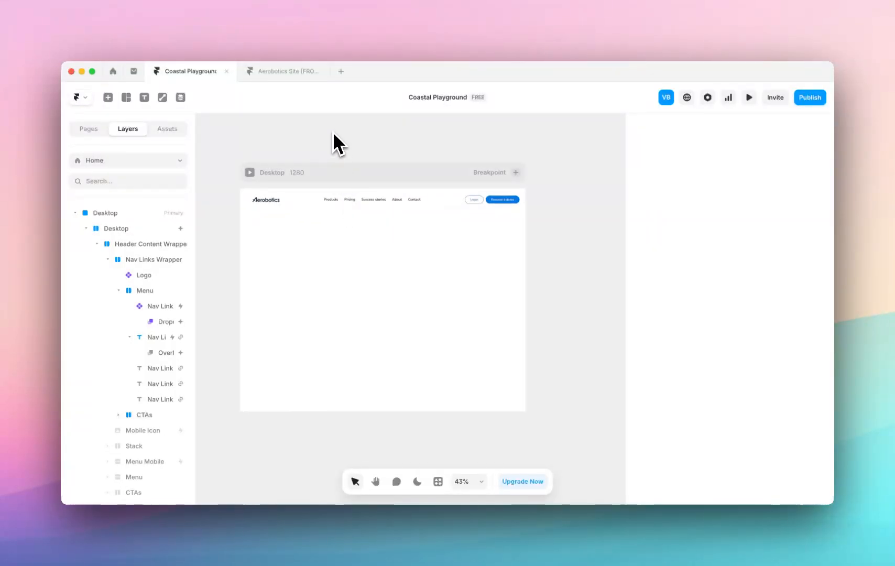
left_click(330, 201)
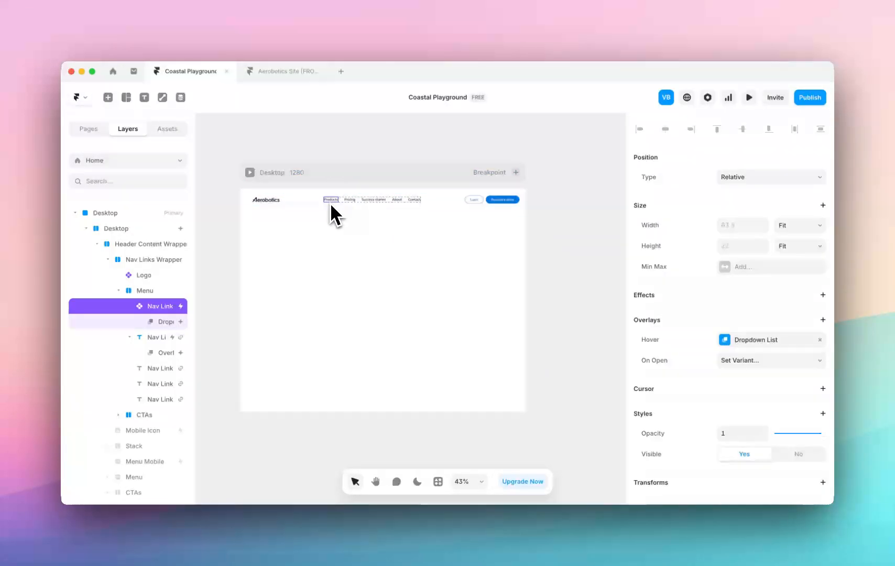
left_click(163, 323)
left_click(260, 257)
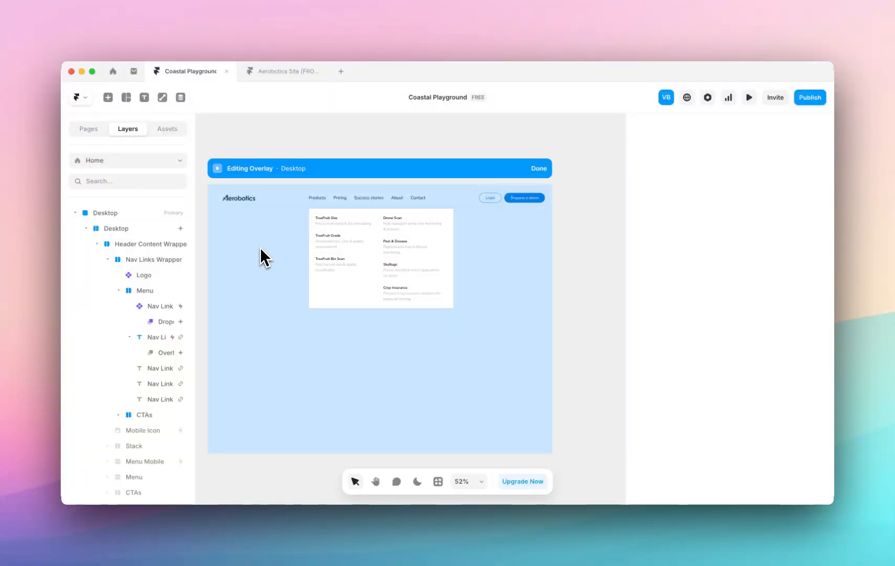
left_click(537, 169)
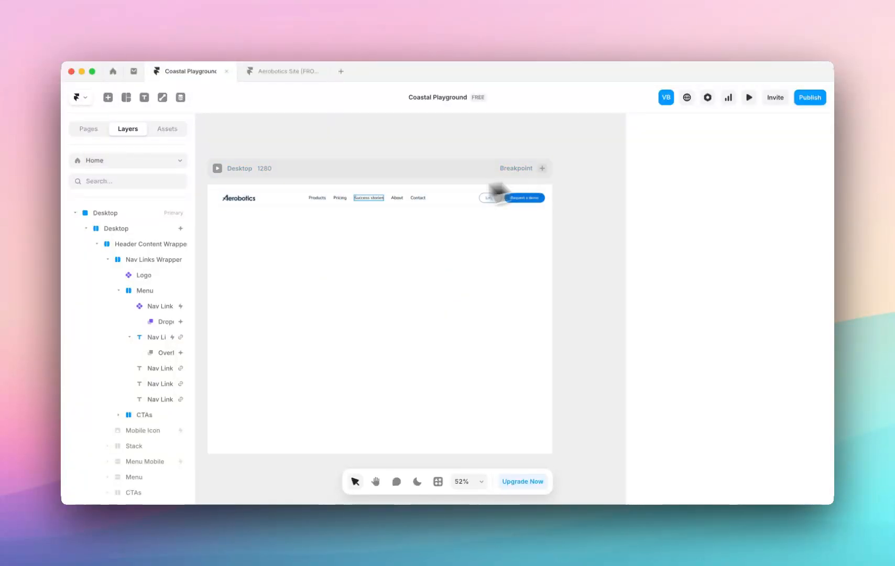
Delete the existing overlay attached to the Pricing navigation link.
left_click(344, 199)
left_click(158, 351)
key("Delete")
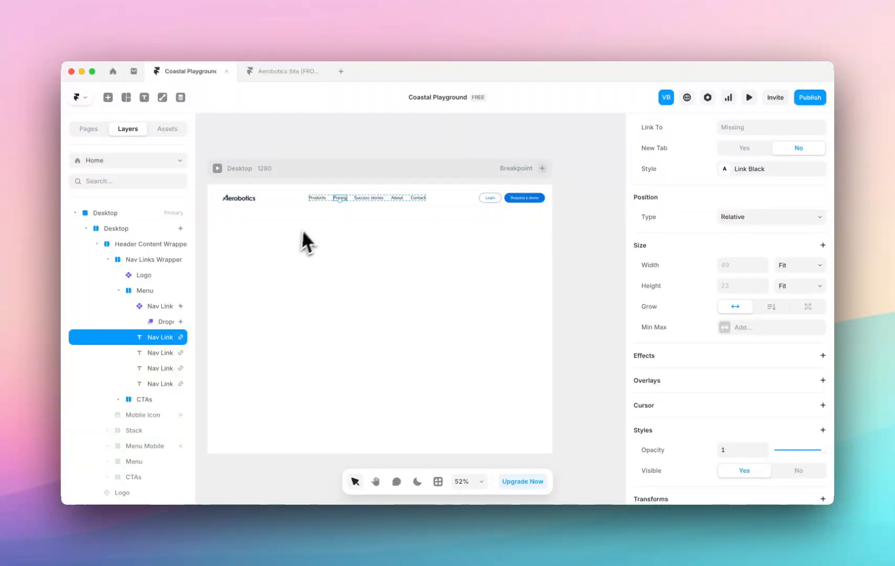
Add a new Relative overlay to the Pricing navigation link.
scroll(342, 206, "up", 5)
scroll(341, 207, "up", 3)
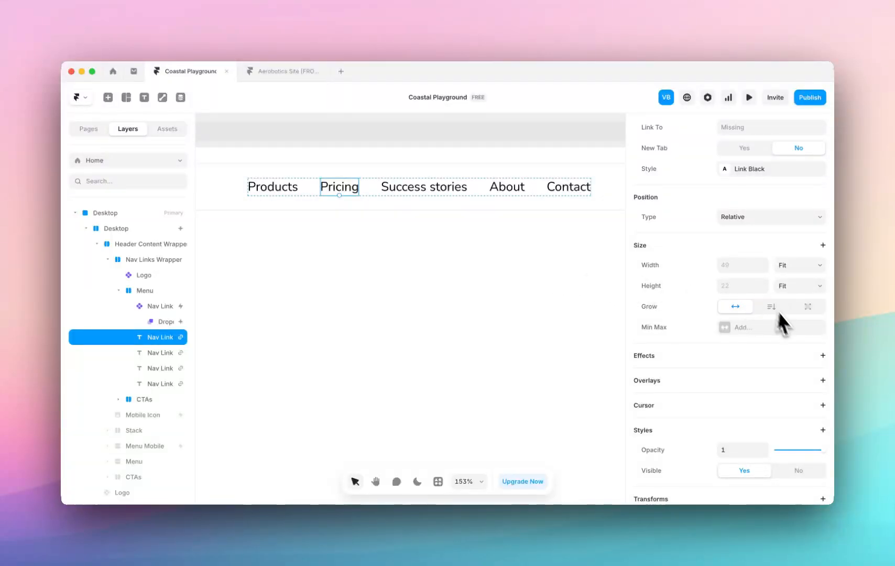
scroll(796, 370, "down", 2)
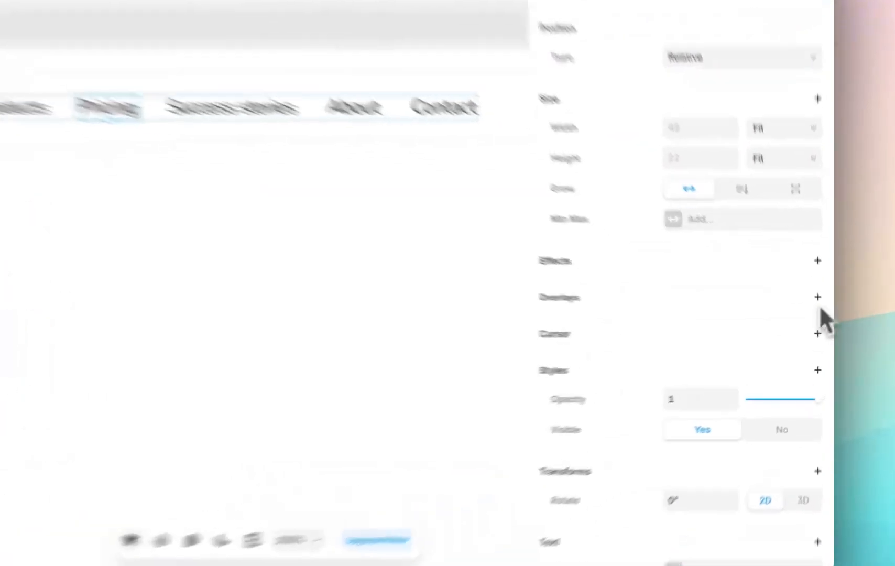
left_click(824, 318)
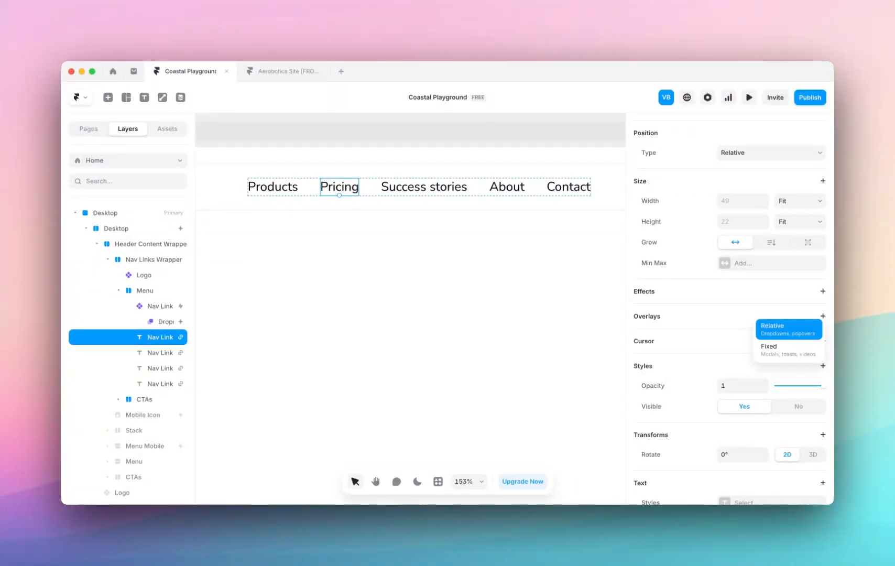
left_click(815, 327)
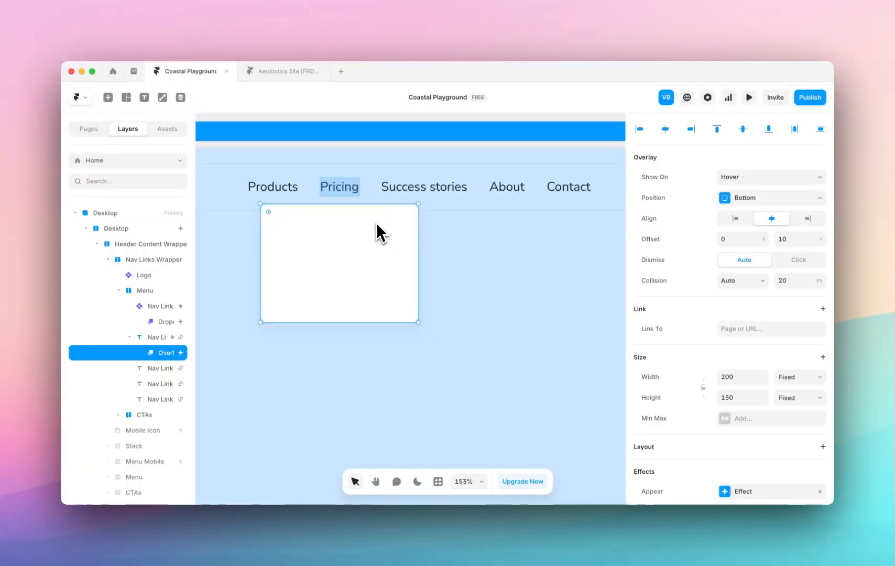
Nudge the overlay slightly closer to the Pricing link and set it to show on Hover.
mouse_move(375, 225)
left_mouse_down()
mouse_move(399, 220)
mouse_move(378, 223)
left_mouse_up()
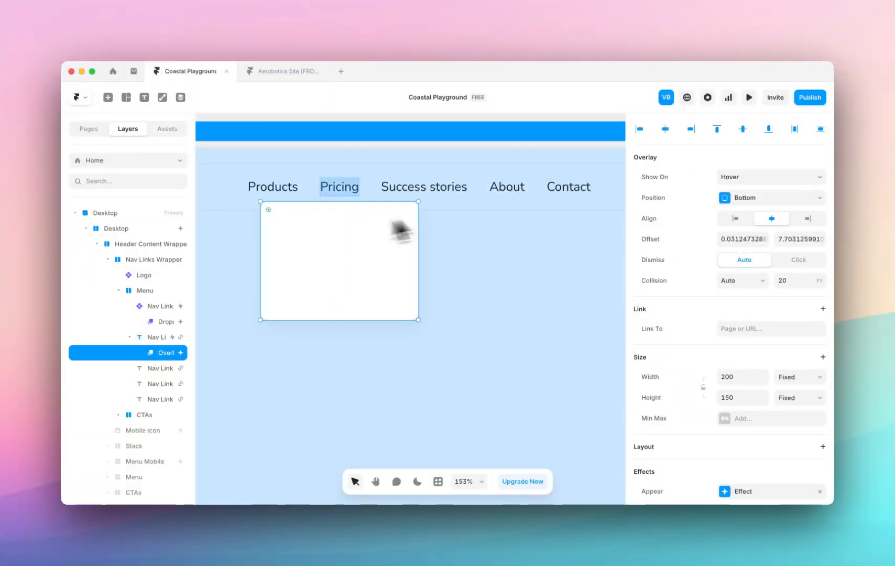
left_click(750, 179)
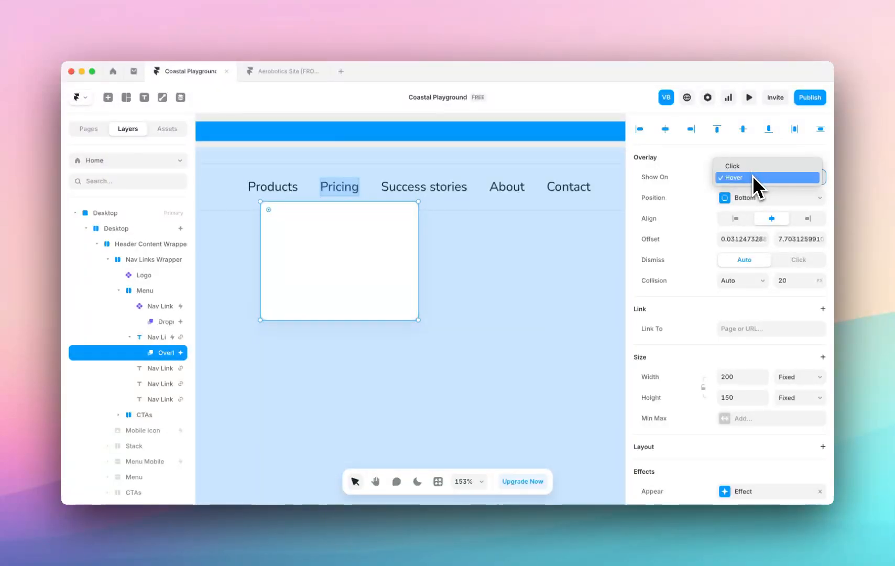
left_click(752, 176)
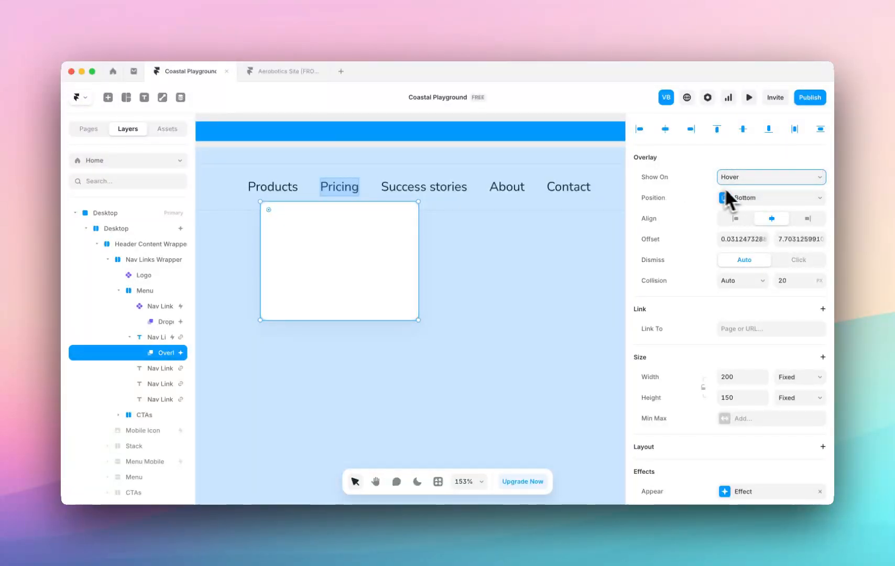
Try the Left, Right and Top positions for the Pricing overlay and return its position to Bottom.
left_click(740, 201)
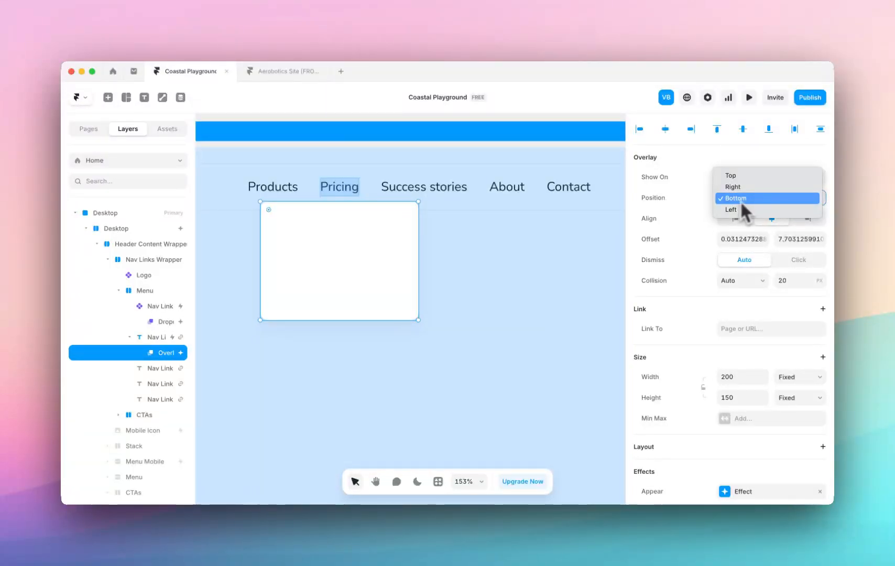
left_click(730, 209)
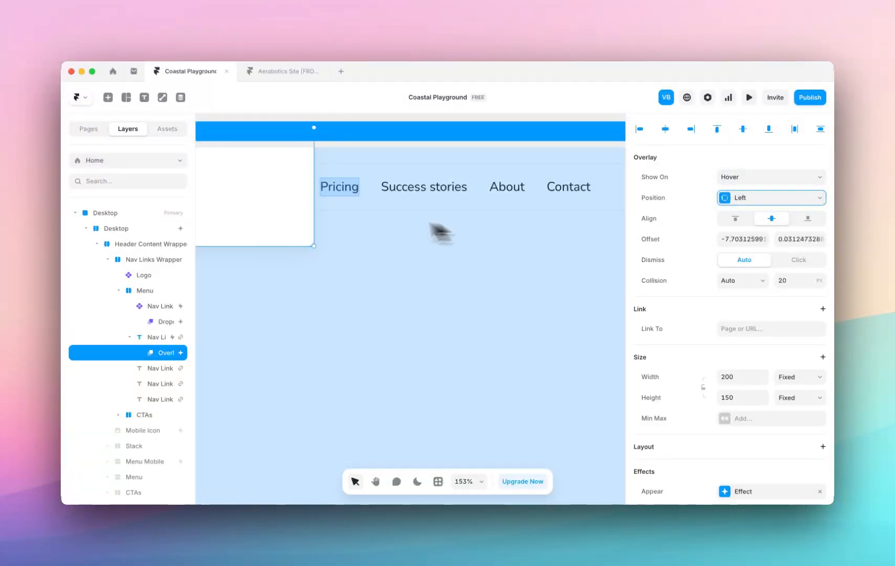
scroll(431, 231, "down", 5)
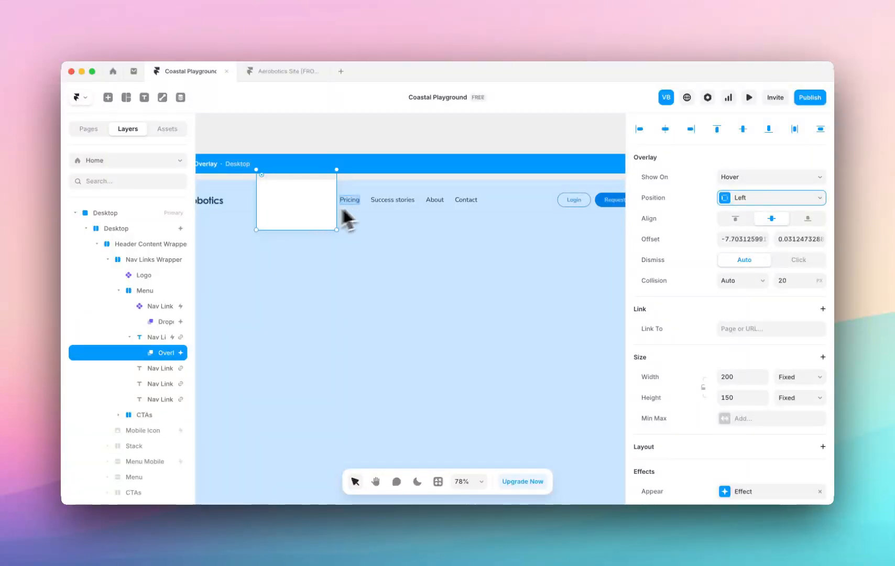
left_click(728, 200)
left_click(749, 177)
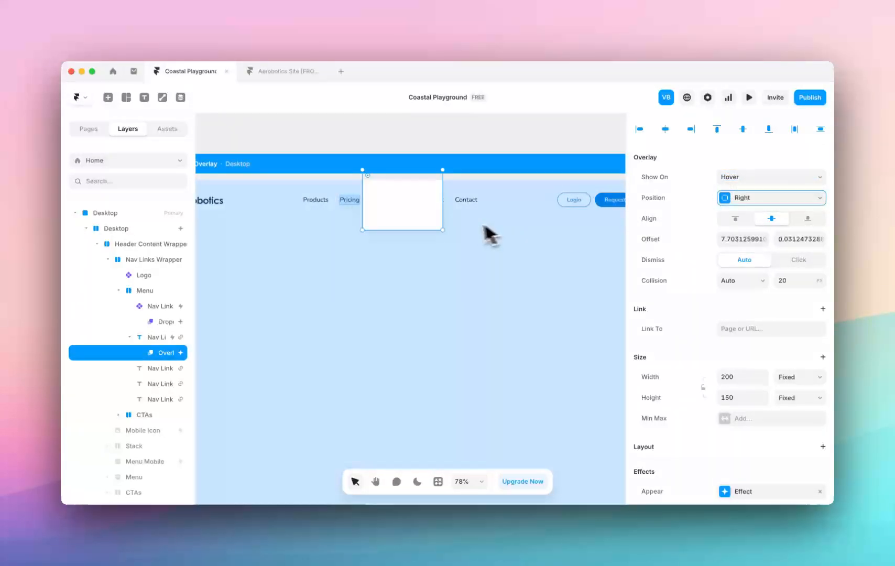
left_click(732, 200)
left_click(734, 187)
left_click(792, 198)
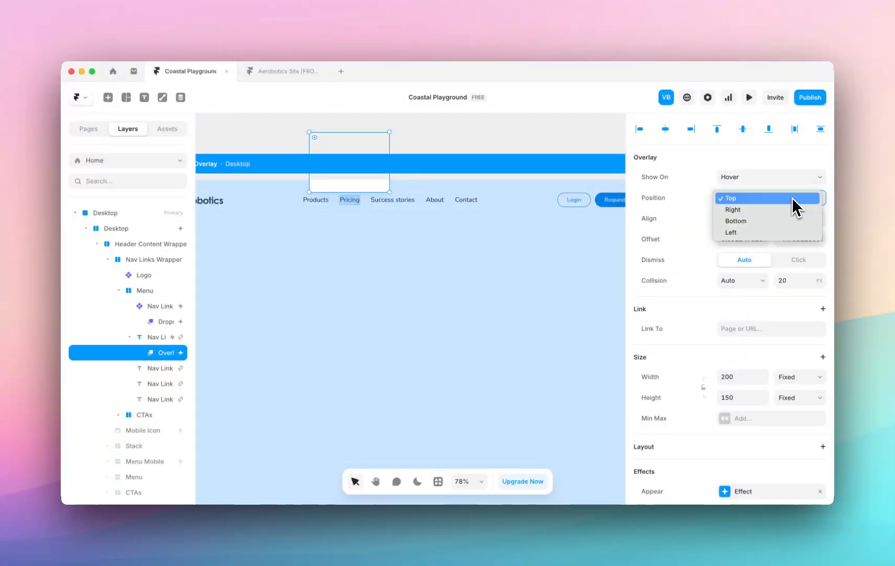
left_click(744, 220)
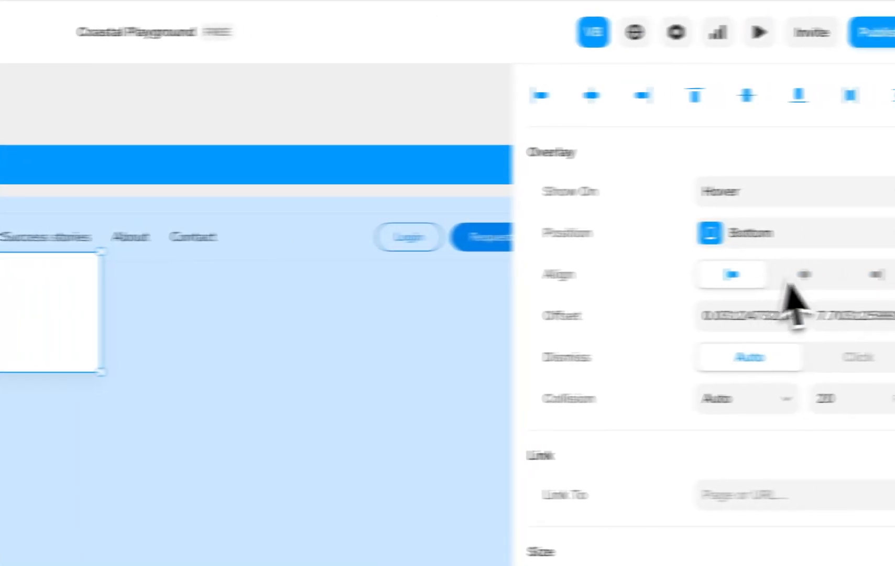
Try end alignment for the Pricing overlay and settle on start alignment.
left_click(800, 275)
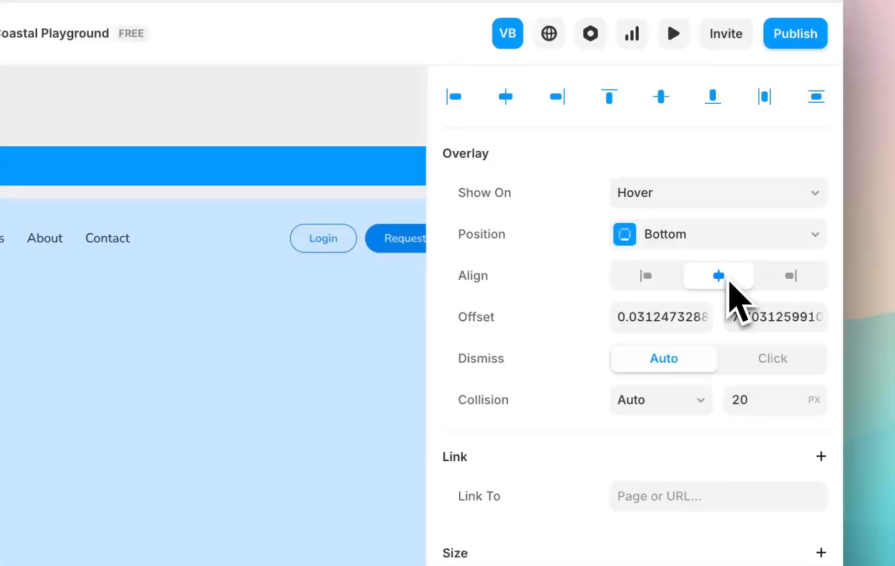
left_click(786, 276)
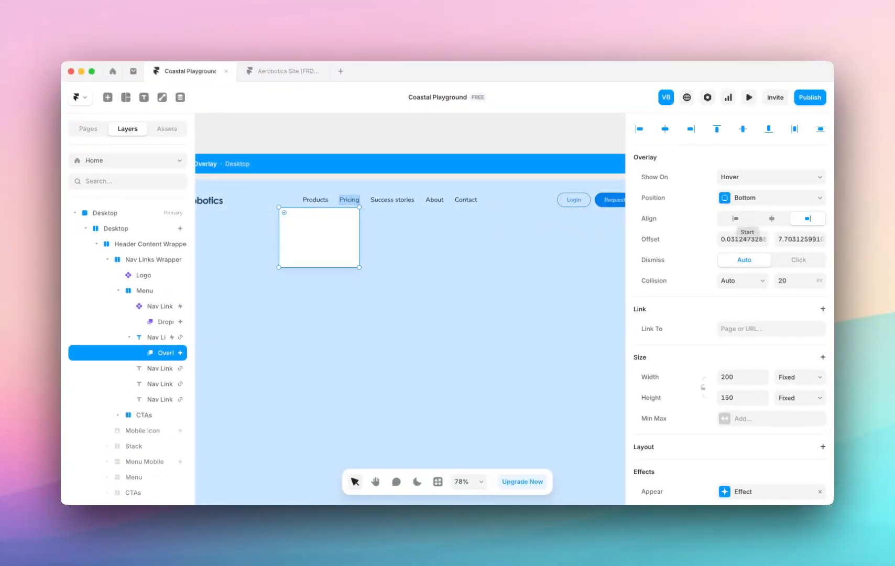
left_click(735, 218)
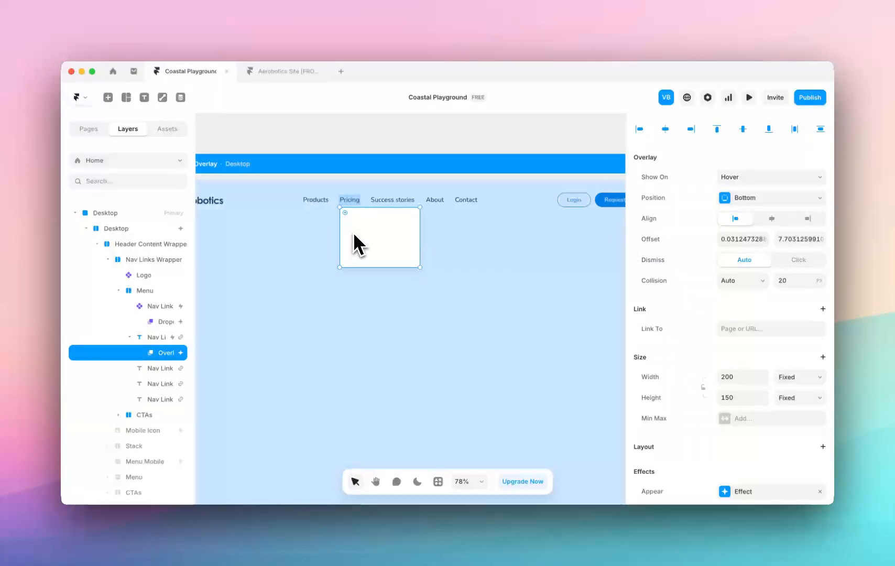
Set the Pricing overlay's offset to 0 on X and 24 on Y.
scroll(354, 244, "up", 3)
left_click(746, 242)
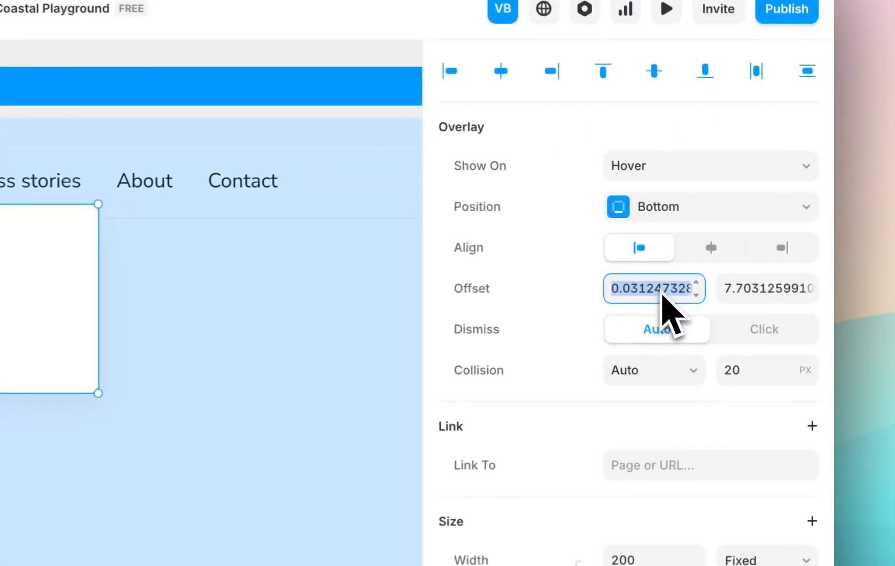
type("0")
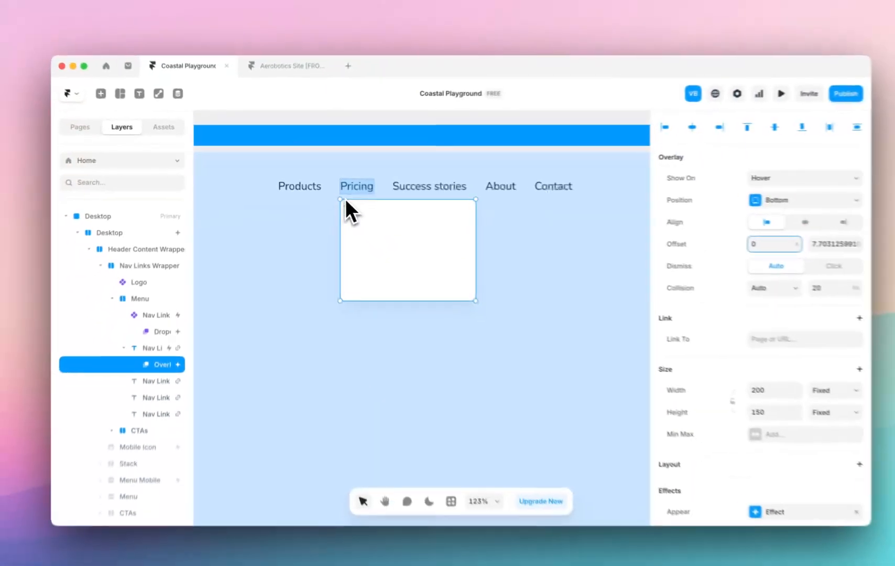
scroll(360, 226, "up", 5)
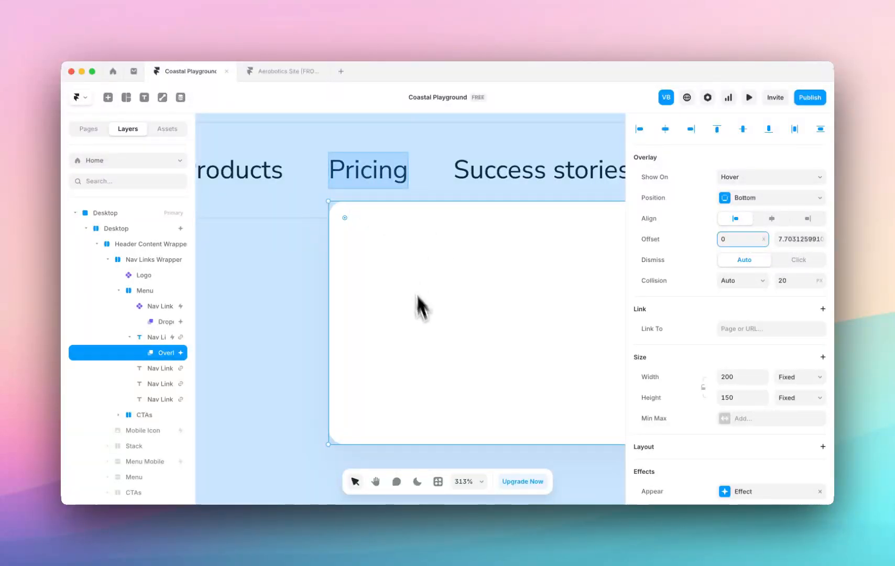
left_click(802, 244)
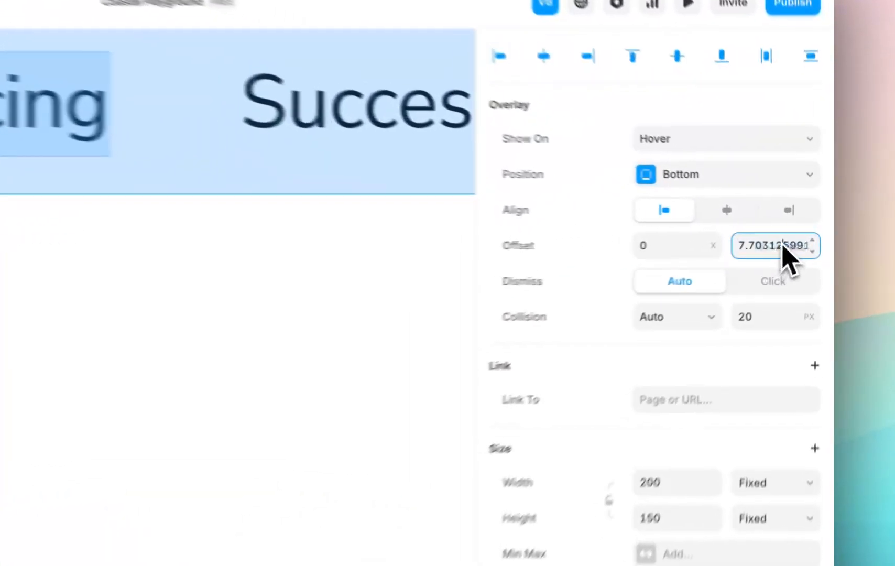
type("24")
key("Return")
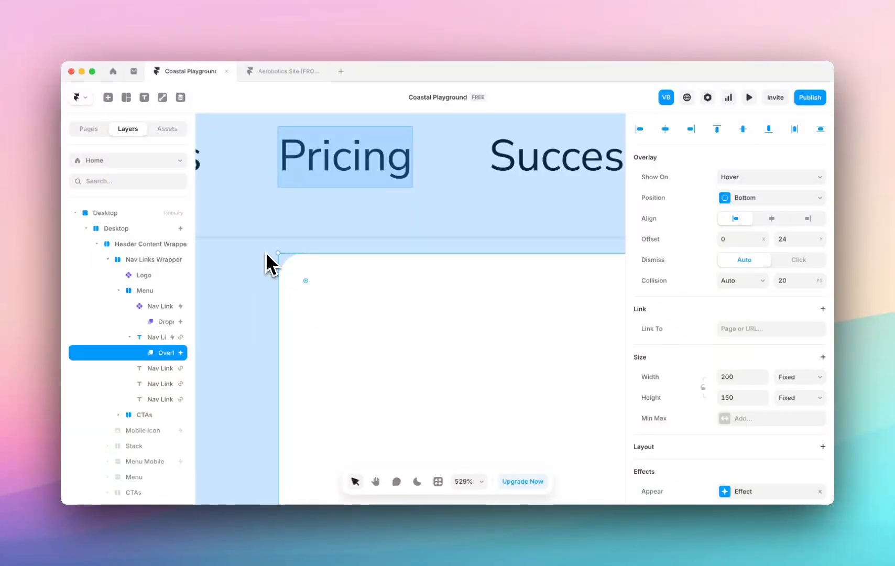
Try the Click dismiss option on the Pricing overlay and test it in the page preview.
left_click(335, 170)
scroll(364, 194, "down", 10)
scroll(363, 196, "down", 4)
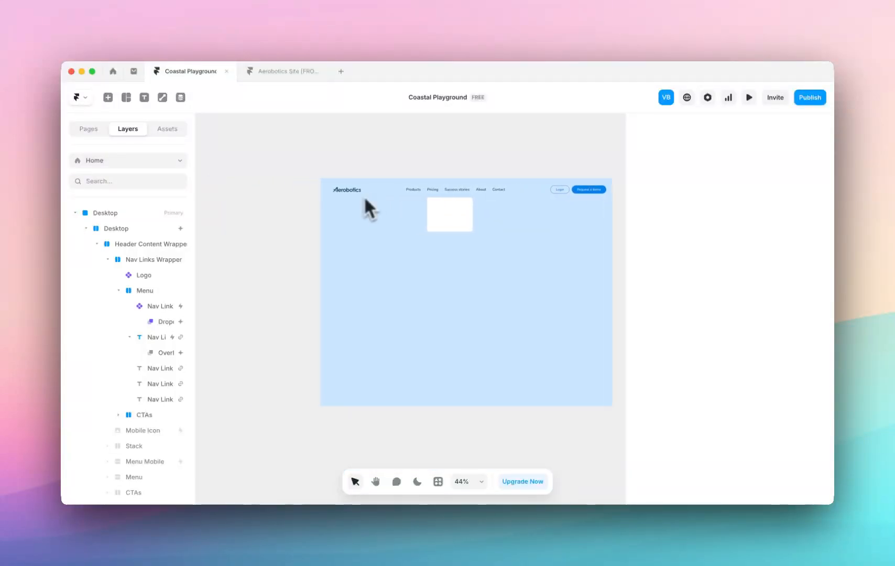
left_click(454, 220)
left_click(809, 261)
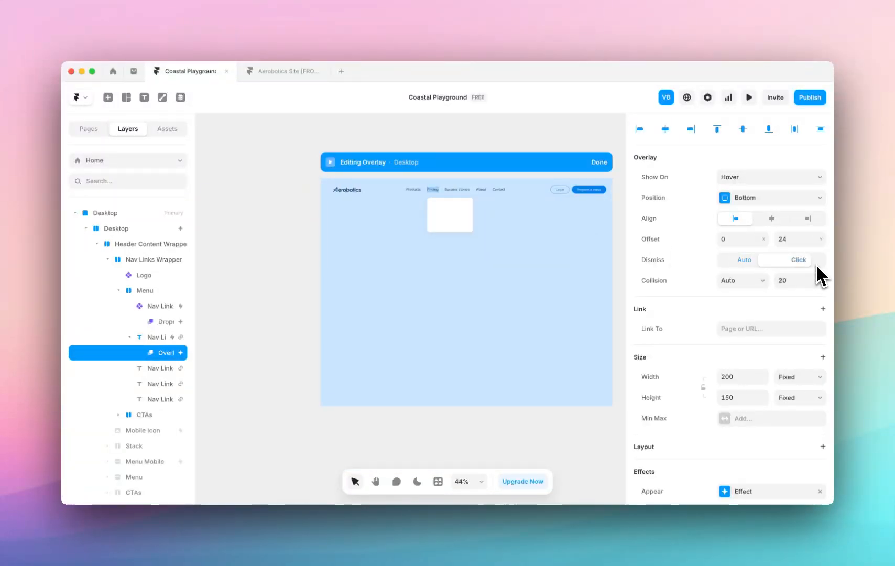
left_click(331, 162)
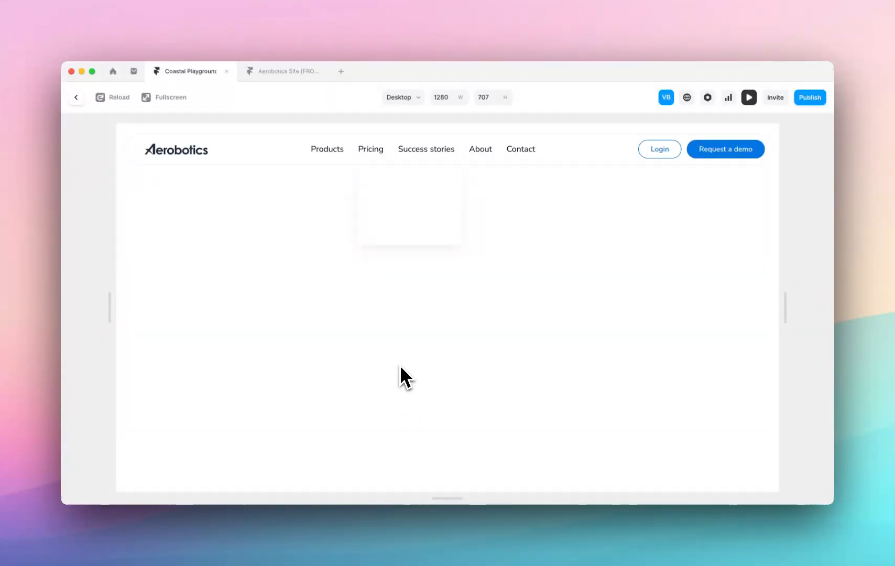
left_click(78, 100)
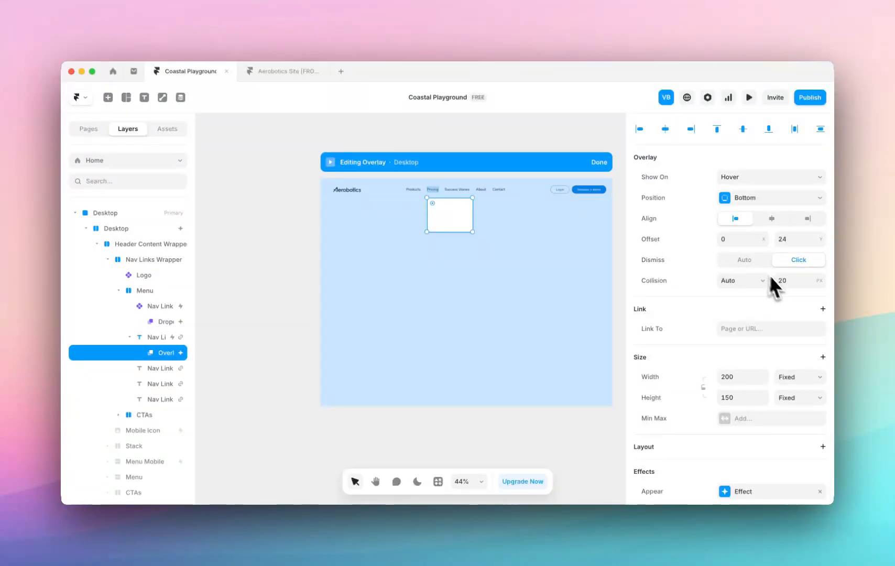
Set the Pricing overlay's dismiss option to Auto, test it in the preview, and return to the canvas.
left_click(751, 261)
key("super+p")
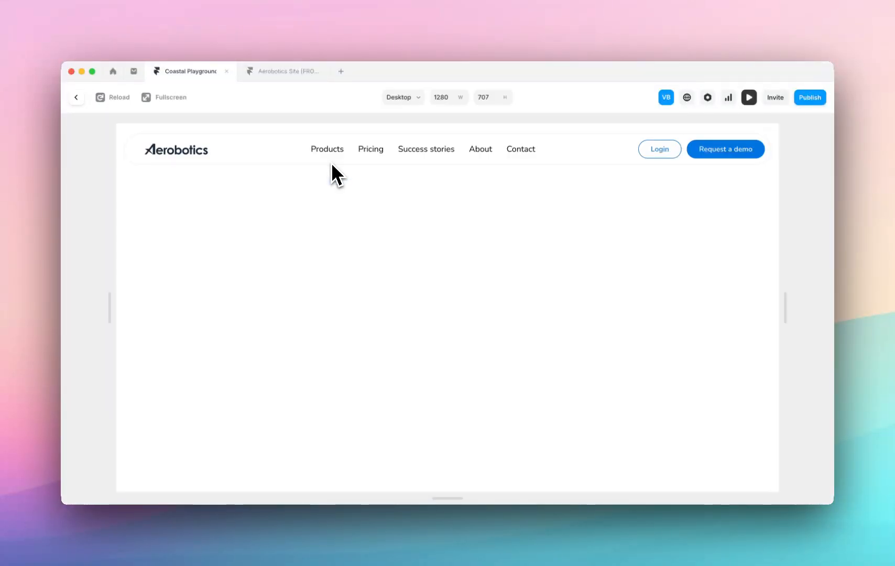
mouse_move(368, 154)
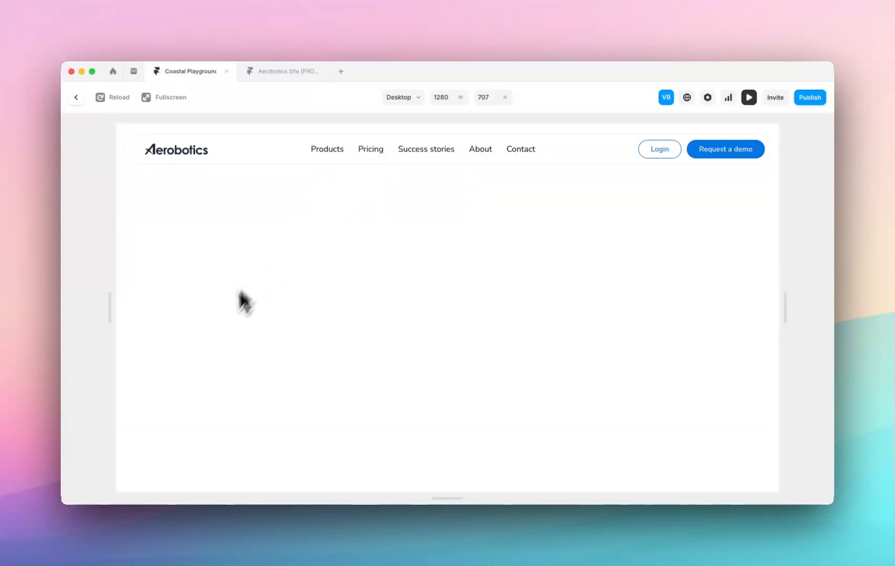
left_click(77, 97)
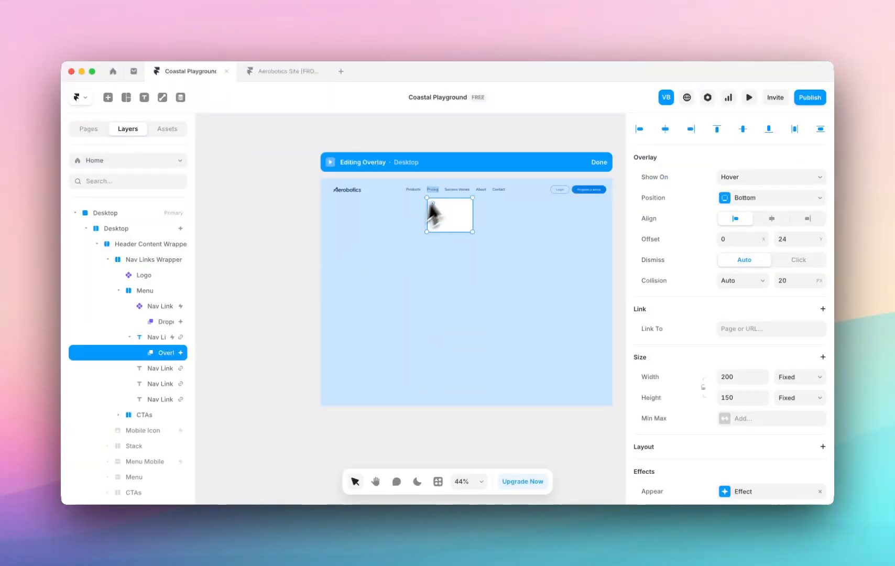
scroll(450, 195, "up", 5)
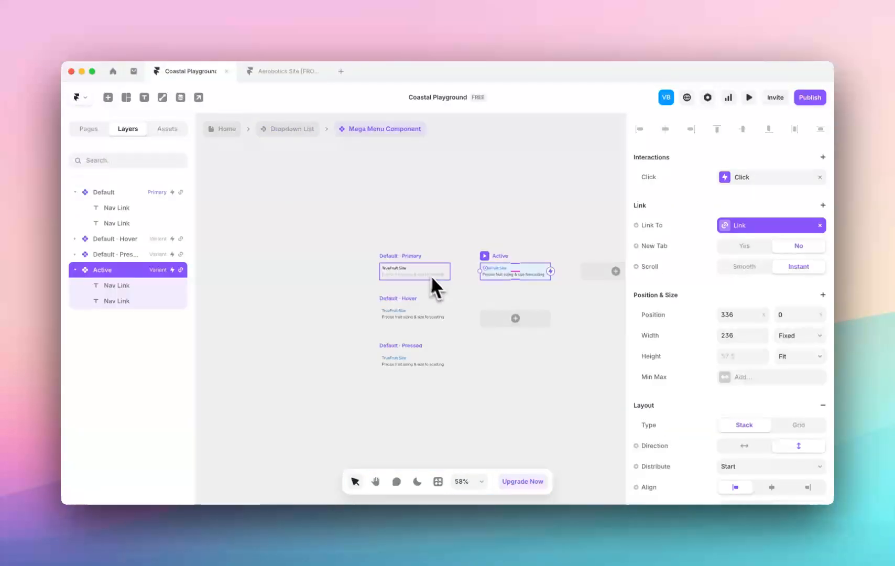
Examine the Default, Hover, Pressed and Active variants of the Mega Menu Component.
scroll(430, 276, "up", 3)
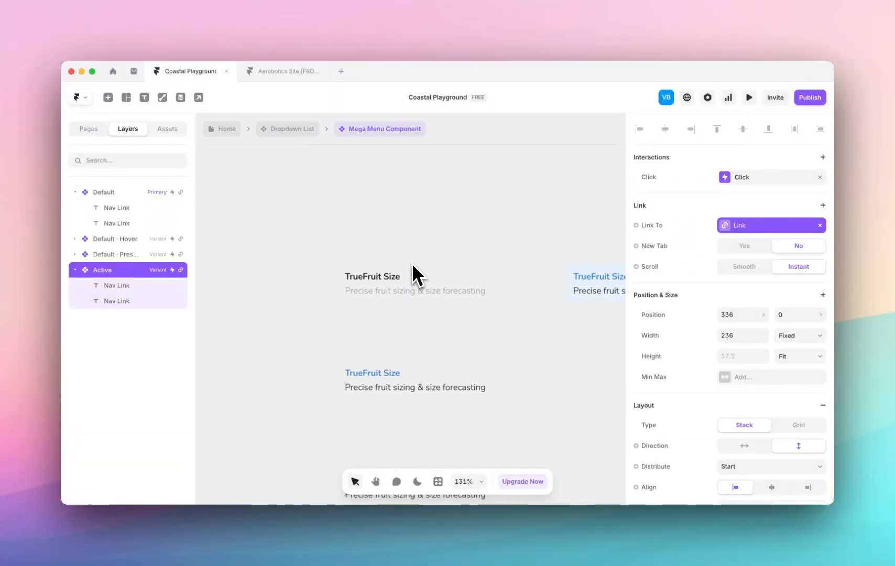
left_click(391, 260)
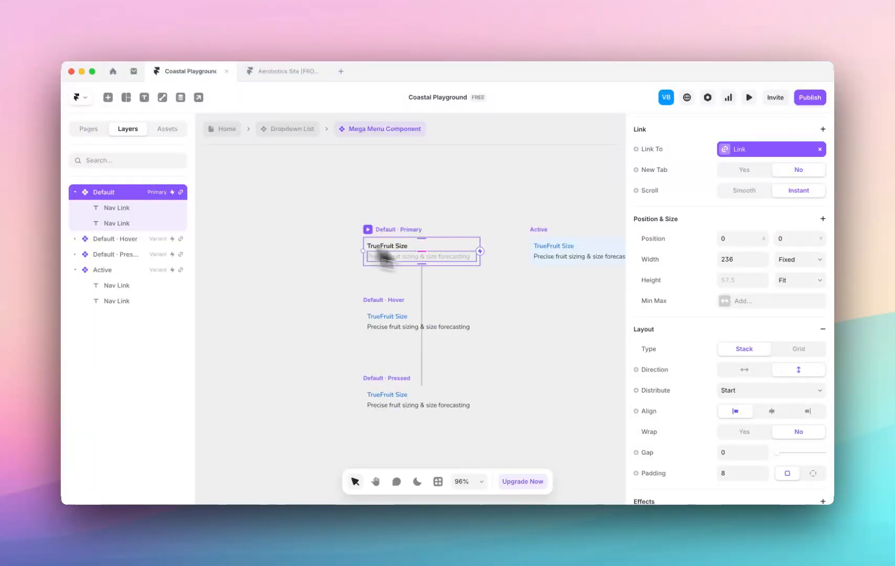
left_click(400, 251)
left_click(402, 257)
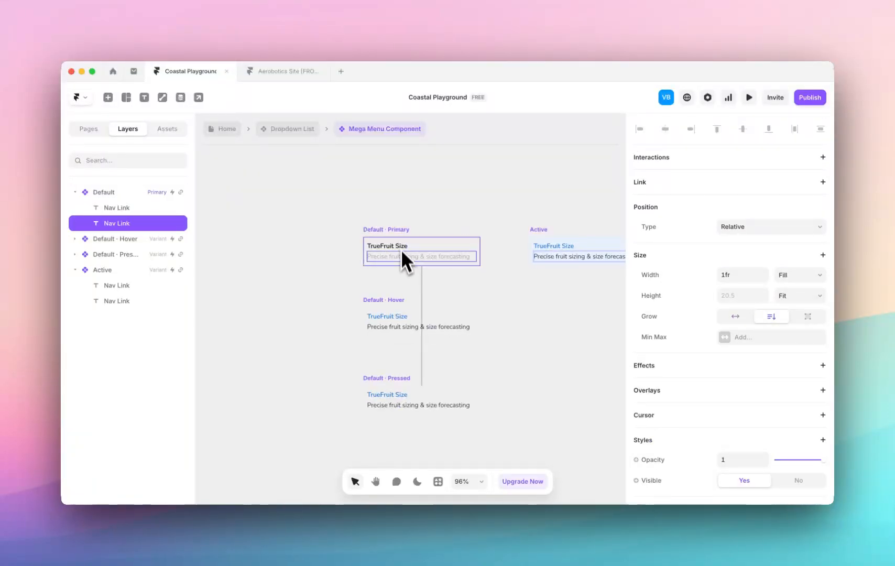
left_click(395, 243)
scroll(398, 306, "down", 2)
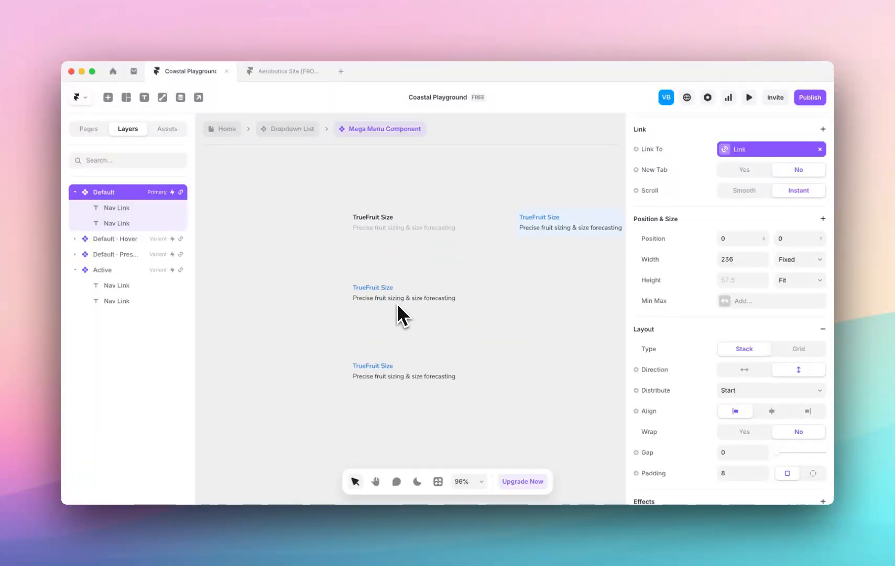
scroll(390, 362, "right", 3)
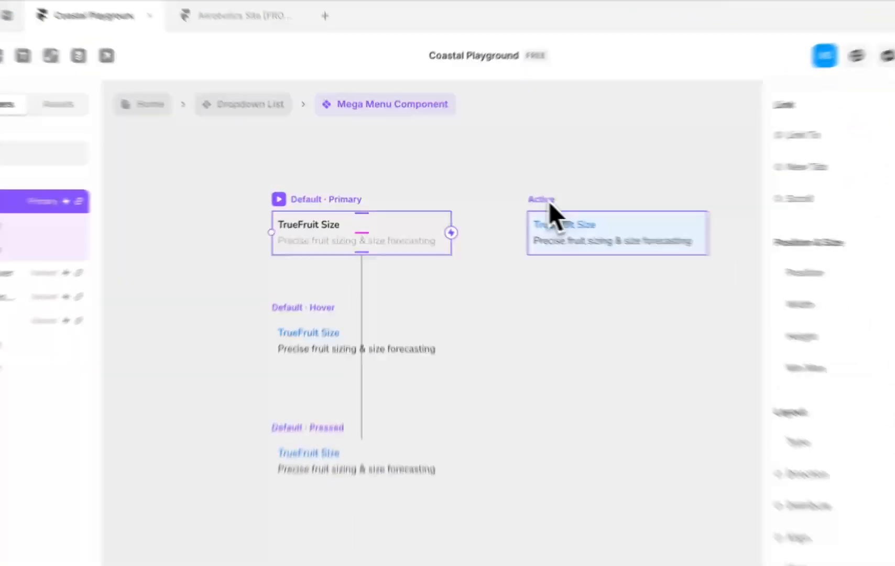
left_click(491, 204)
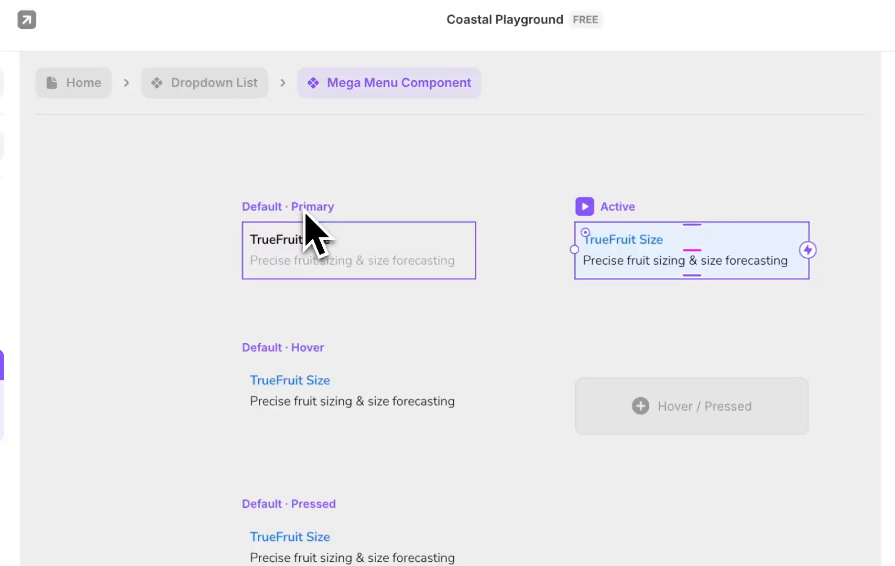
left_click(350, 272)
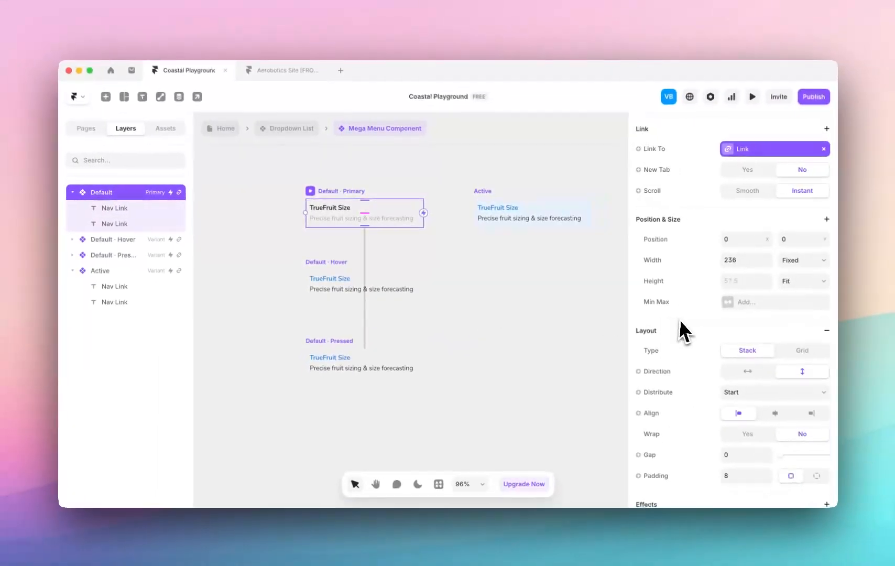
Examine the content variables of the title and description texts in the component's Default variant and return to the Dropdown List.
scroll(679, 327, "down", 5)
scroll(679, 324, "down", 4)
scroll(679, 323, "up", 4)
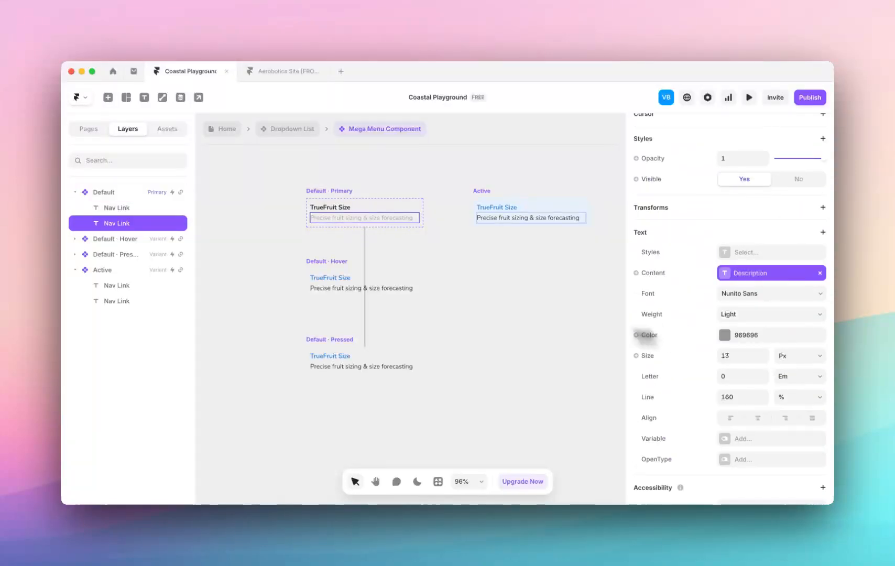
left_click(334, 209)
scroll(332, 206, "up", 5)
left_click(319, 186)
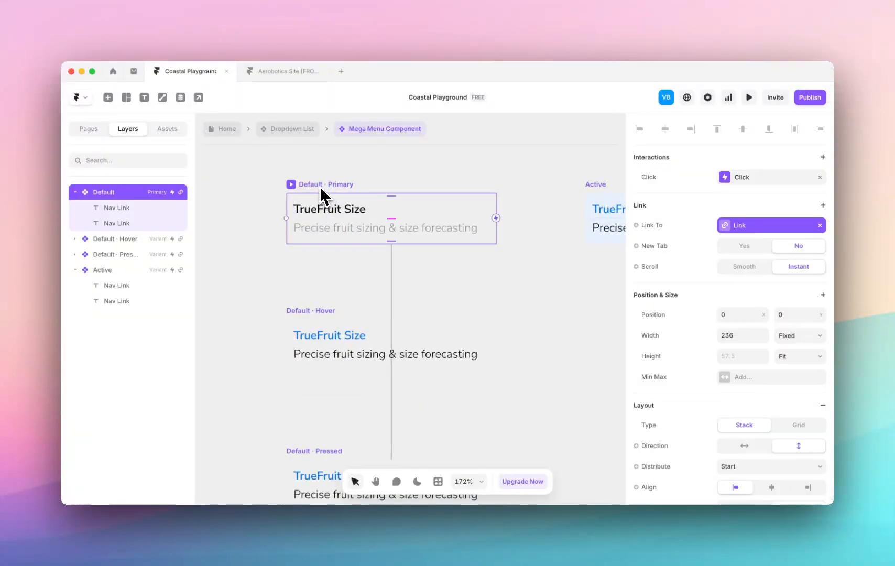
double_click(343, 210)
left_click(741, 288)
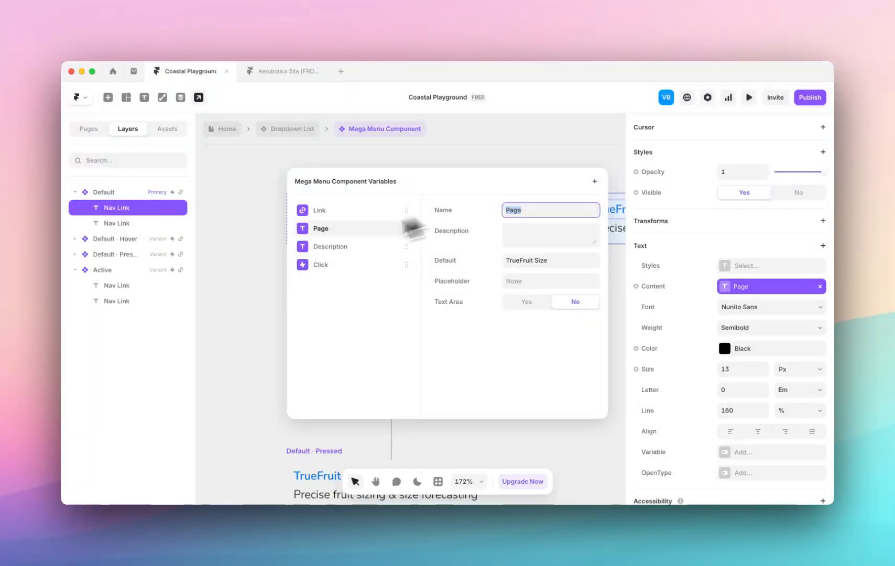
left_click(262, 258)
left_click(373, 231)
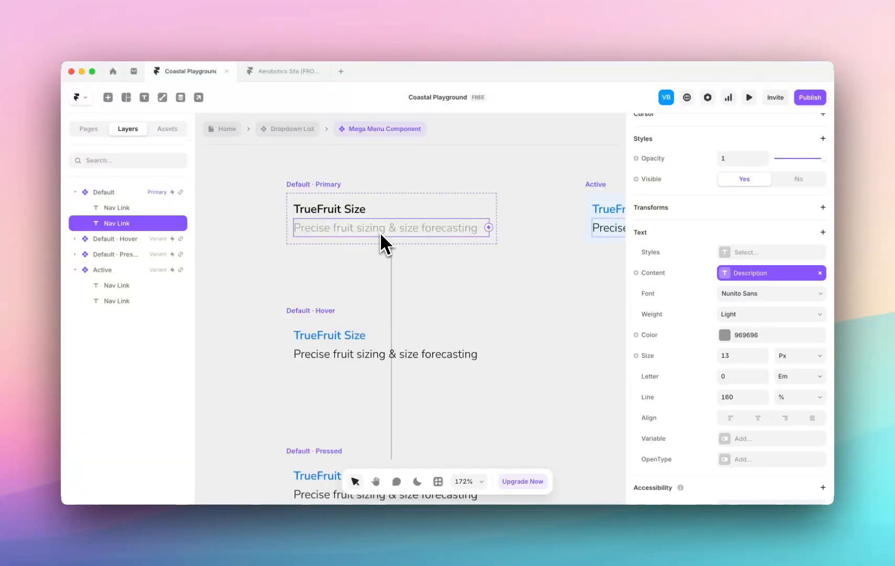
left_click(500, 286)
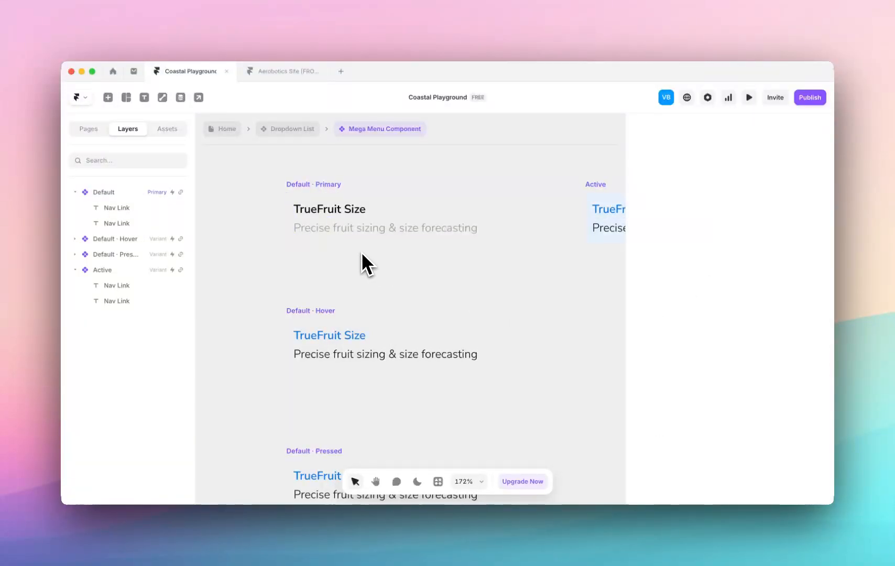
left_click(298, 135)
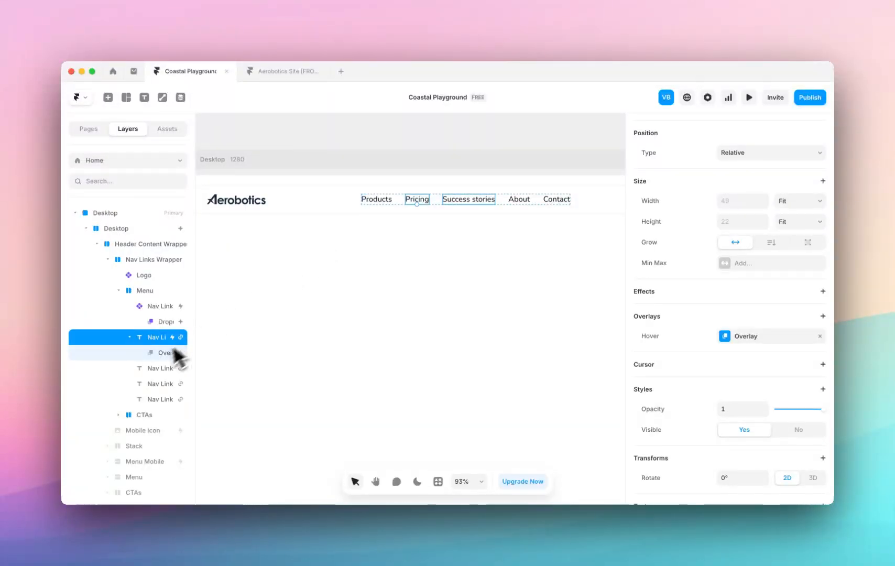
Add a vertical stack layout to the Pricing link's overlay on the Home page.
left_click(174, 354)
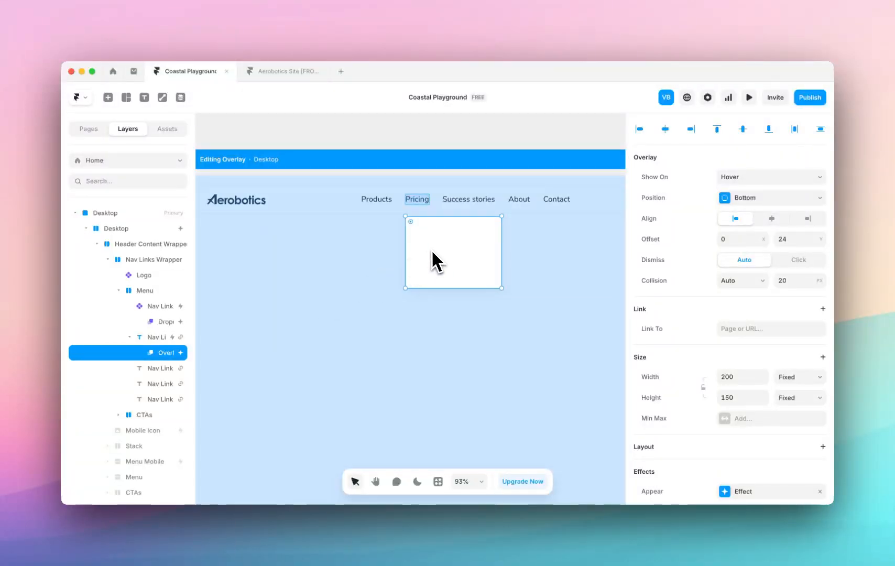
scroll(750, 319, "down", 3)
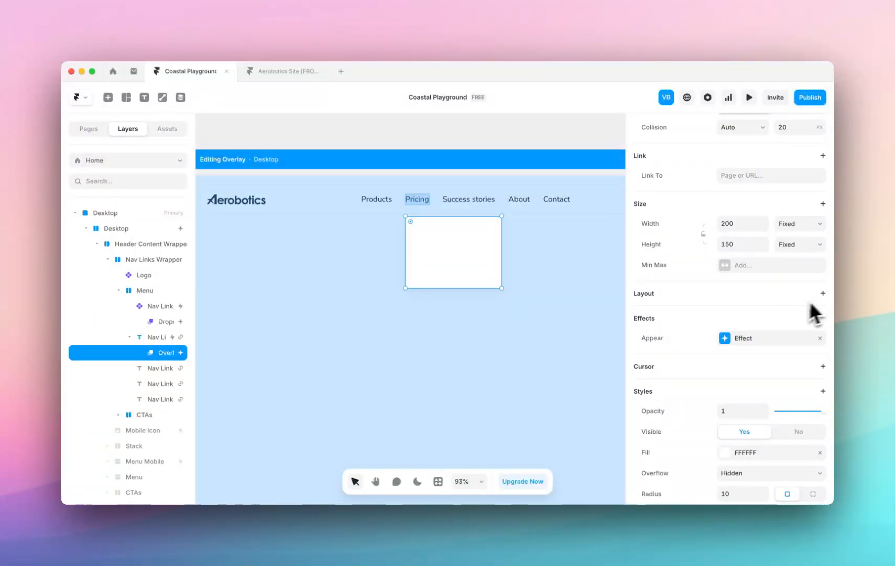
left_click(823, 294)
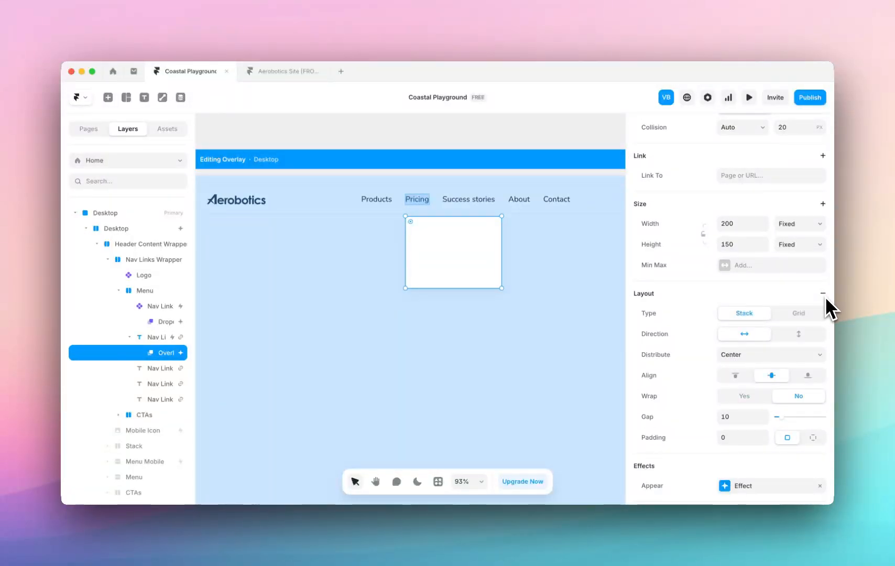
left_click(805, 336)
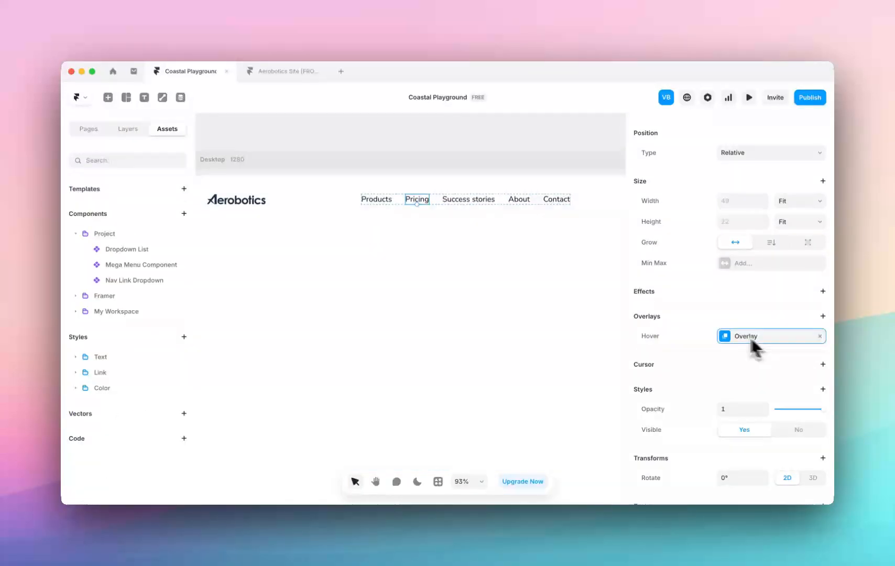
left_click(749, 335)
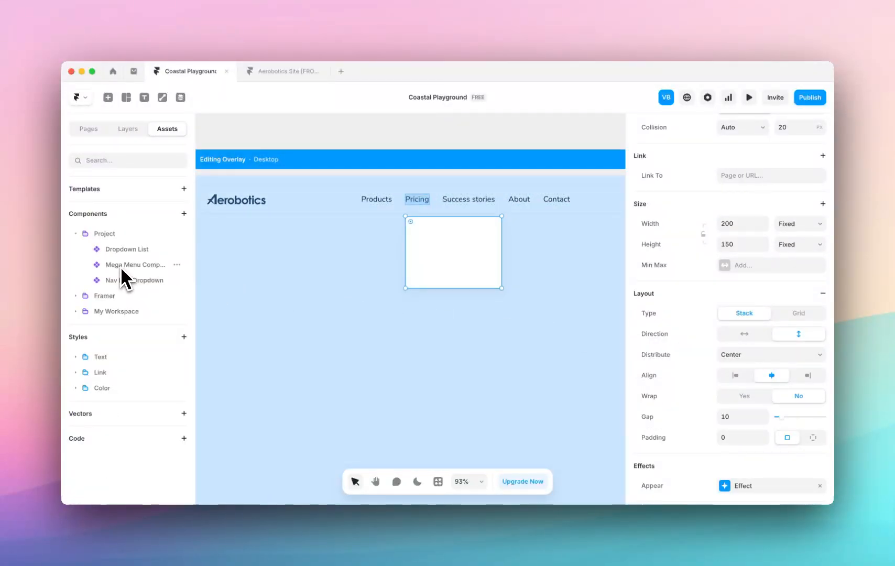
Insert a Mega Menu Component instance into the Pricing overlay and widen the layer list to show full names.
left_click_drag(118, 265, 452, 247)
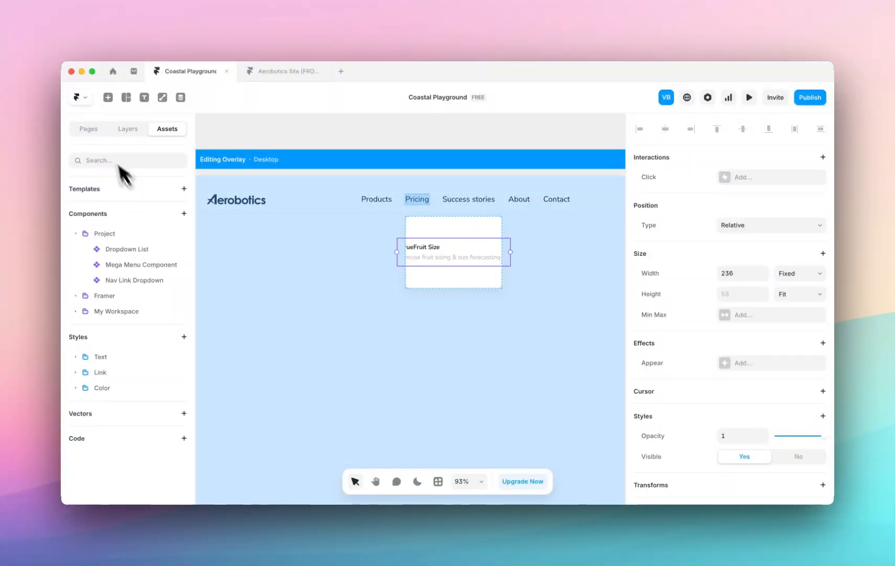
left_click(131, 132)
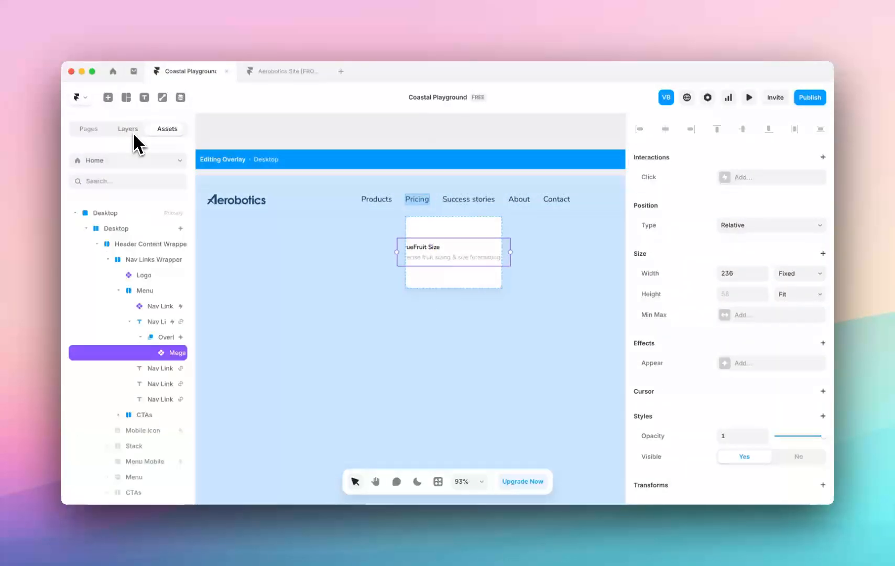
left_click_drag(198, 343, 270, 338)
Set both the width and height of the Pricing overlay to Fit Content.
left_click(204, 338)
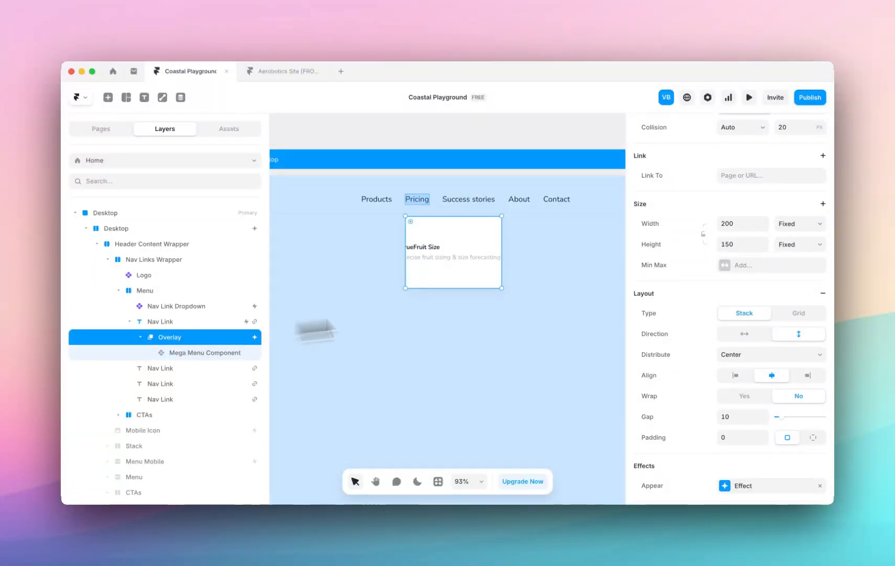
left_click(802, 229)
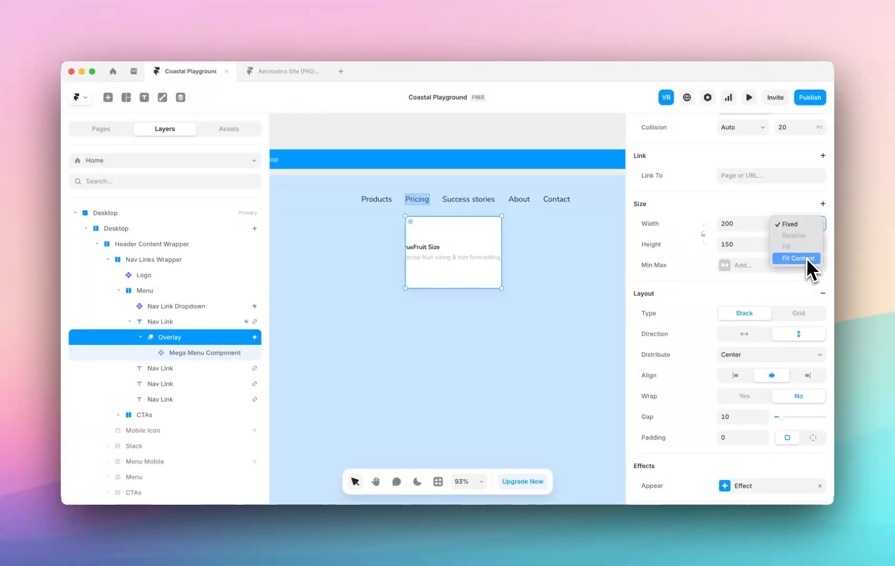
left_click(809, 258)
left_click(807, 244)
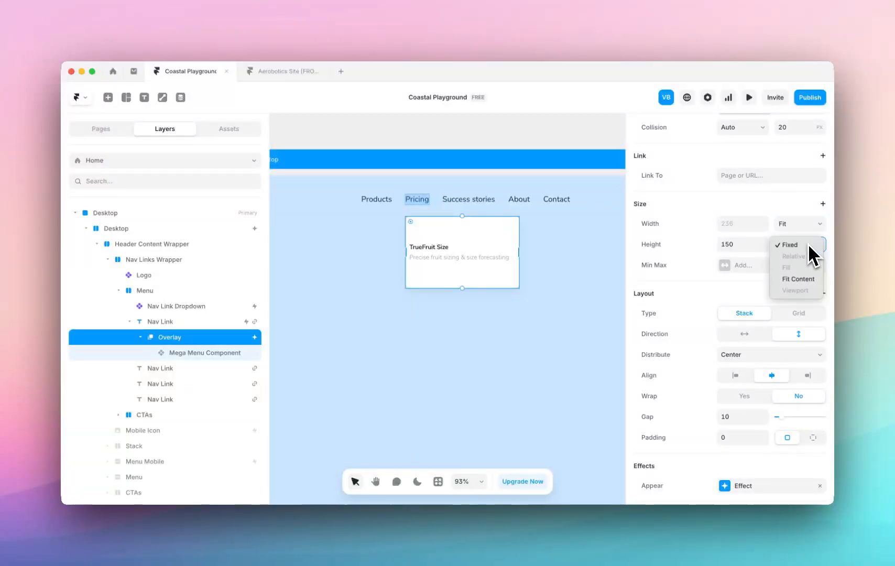
left_click(810, 282)
Set the Pricing overlay's padding to 16.
scroll(778, 337, "down", 2)
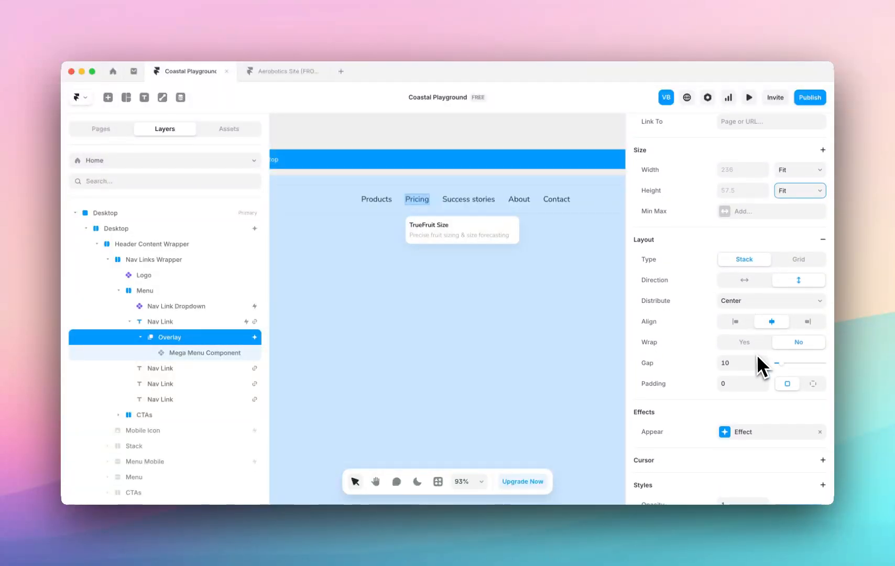
left_click(732, 382)
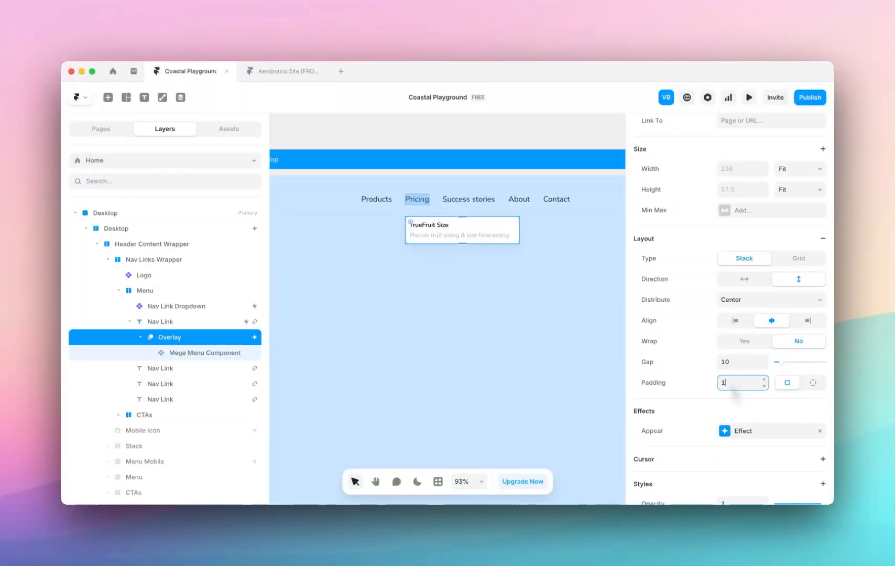
type("16")
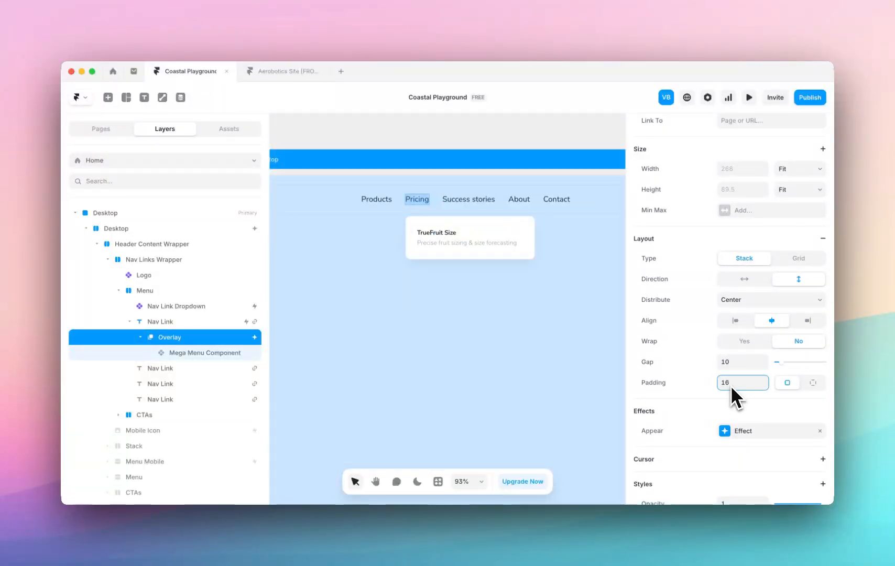
Set the overlay's Mega Menu Component page text to "Home" and its description to "Go back home!".
left_click(467, 236)
scroll(743, 347, "down", 3)
scroll(747, 356, "down", 3)
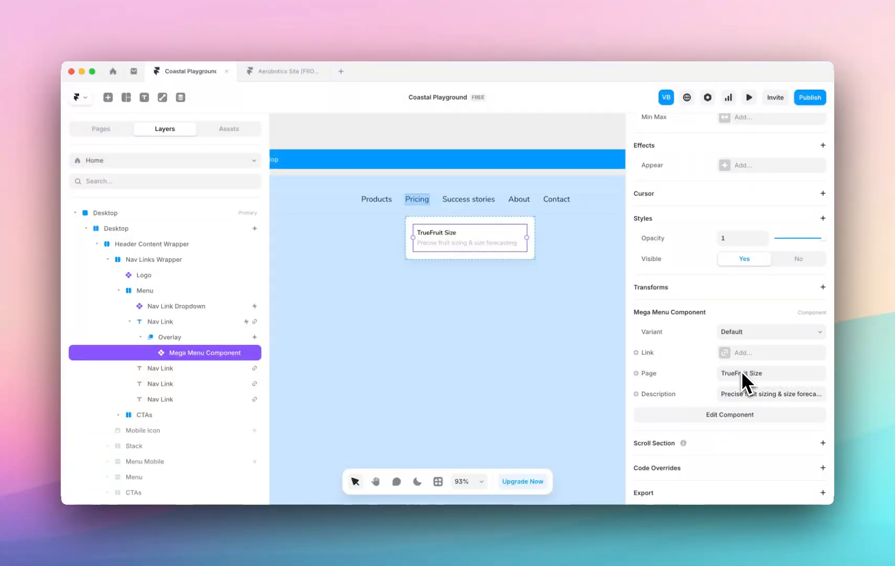
left_click(741, 376)
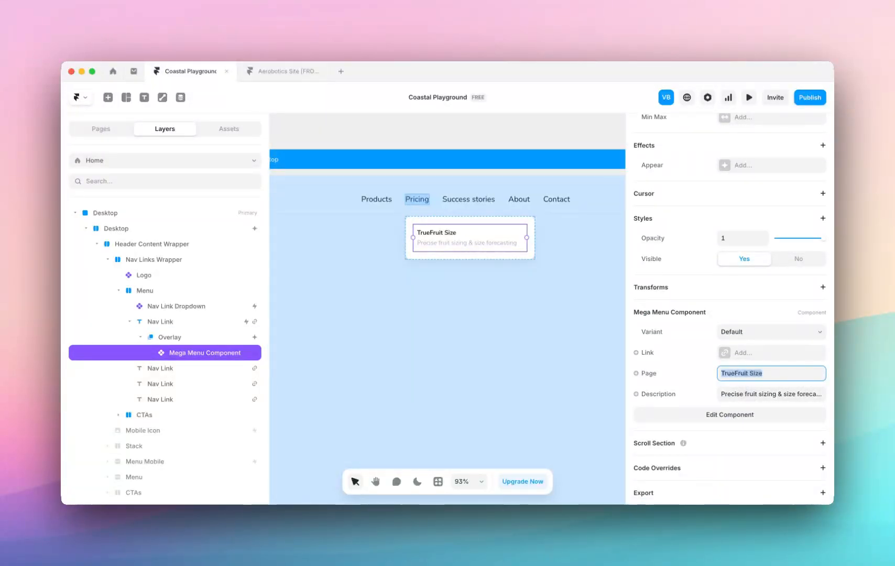
type("Home")
left_click(796, 393)
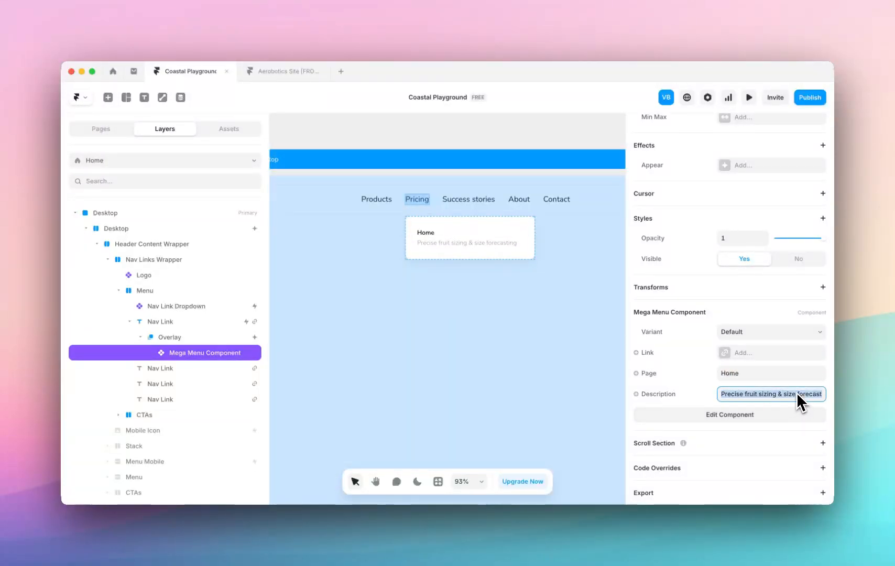
type("Go back home!")
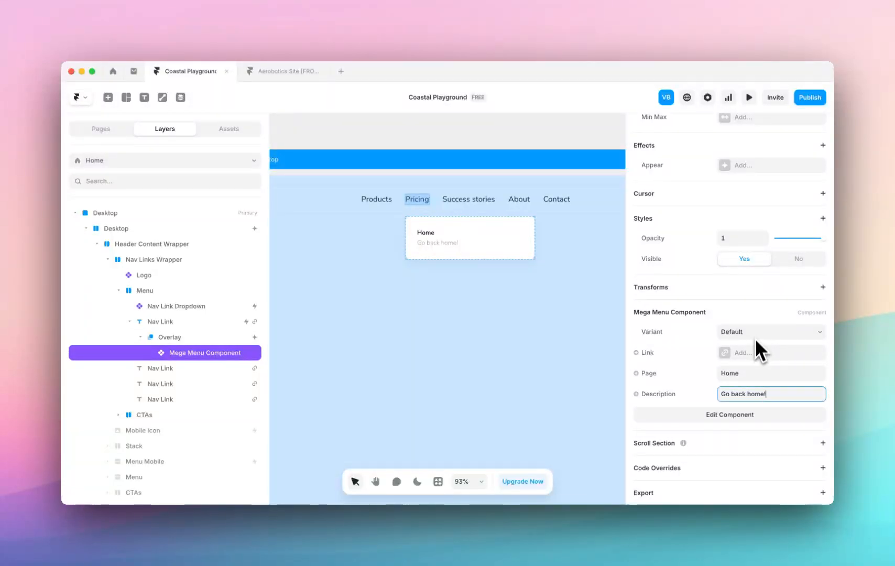
Link the Home entry in the Pricing overlay to the Home page.
left_click(741, 354)
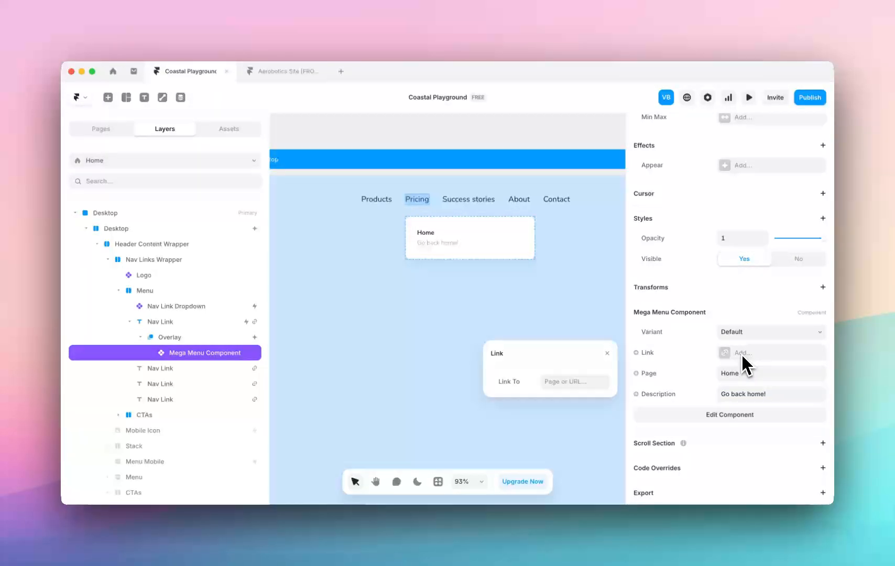
left_click(575, 384)
left_click(575, 424)
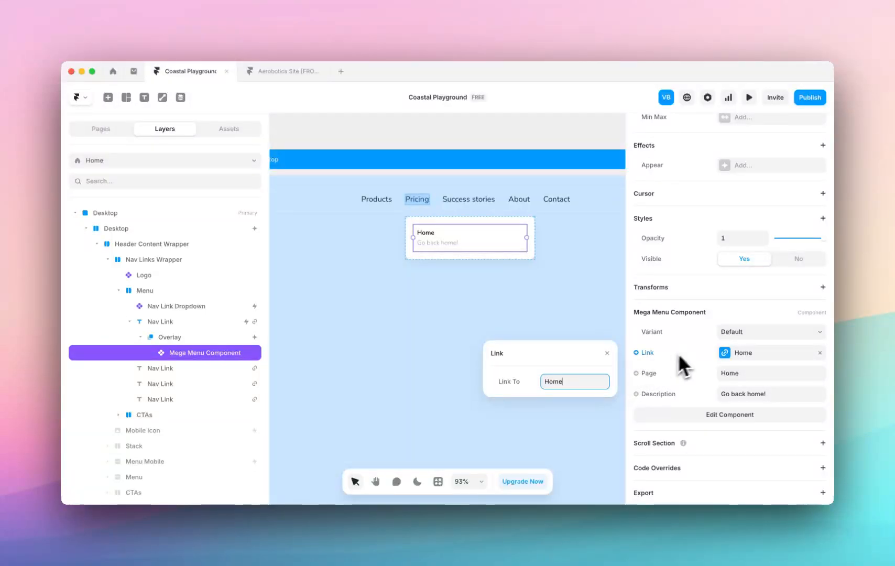
left_click(700, 317)
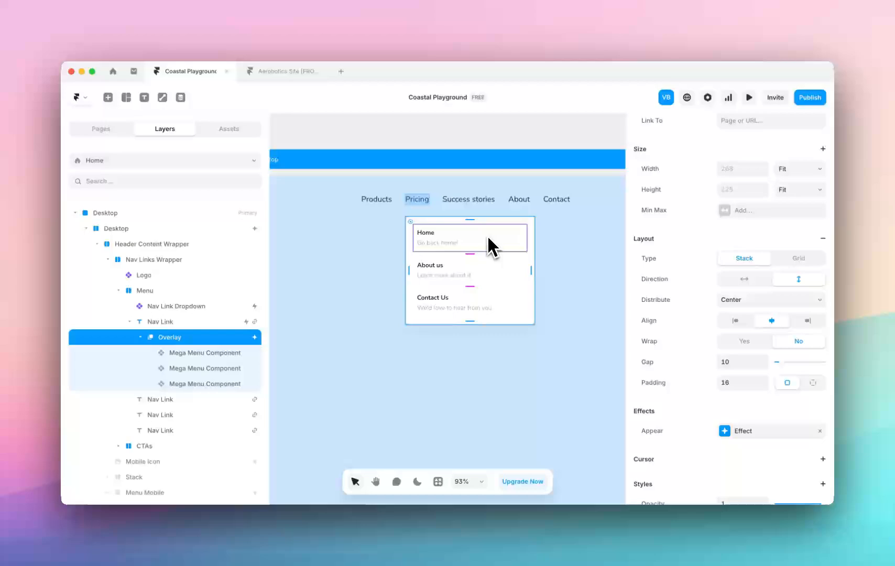
Review the About us and Contact Us entries in the Pricing overlay and select the whole overlay.
left_click(487, 275)
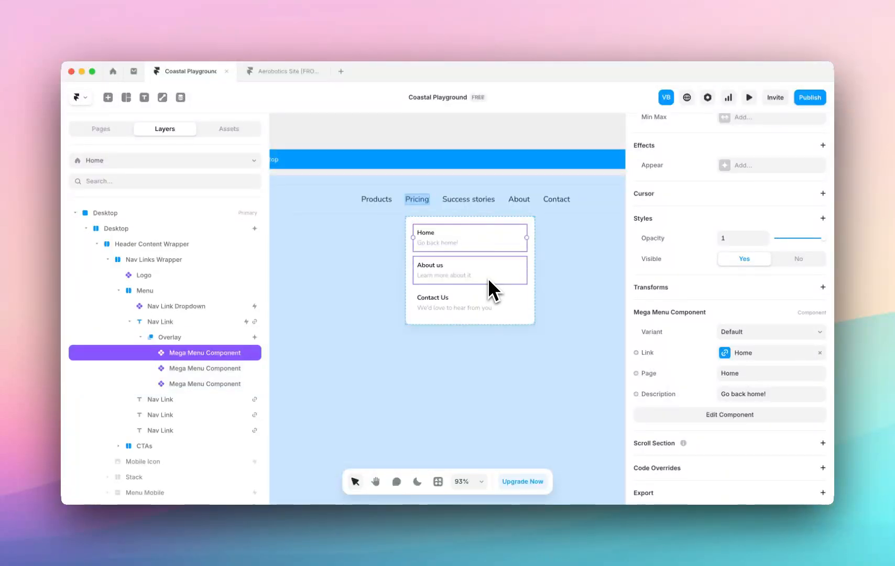
left_click(485, 303)
left_click(528, 229)
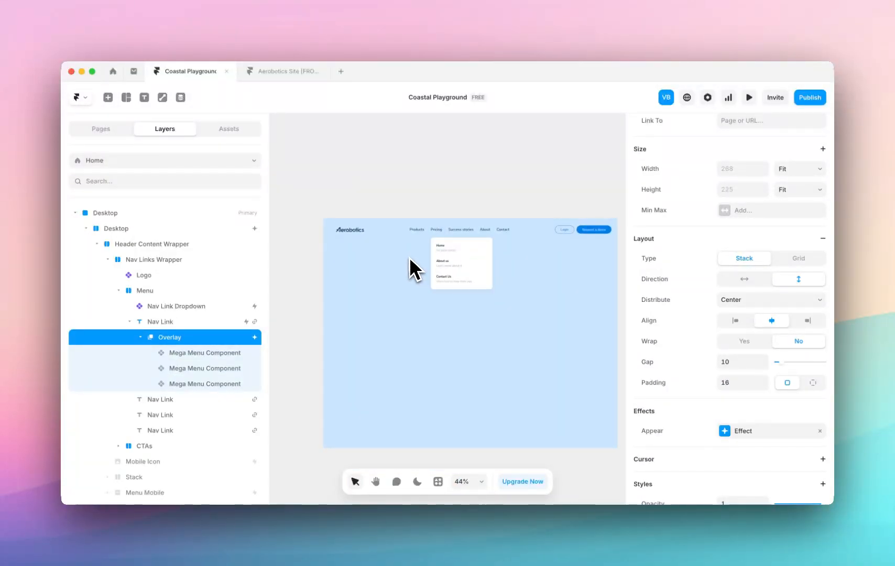
Compare the existing Products dropdown with the Pricing dropdown in the navigation bar.
scroll(483, 265, "up", 3)
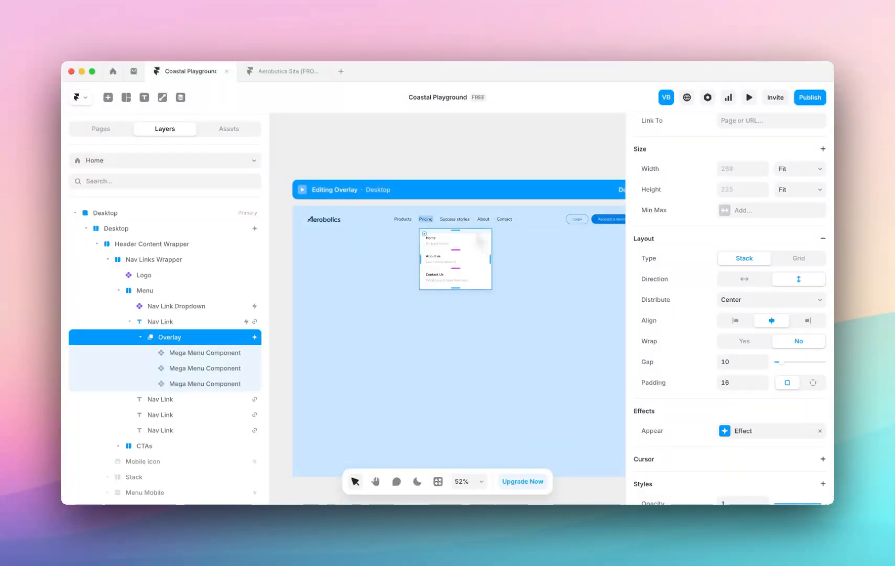
left_click(425, 169)
left_click(404, 220)
left_click(220, 322)
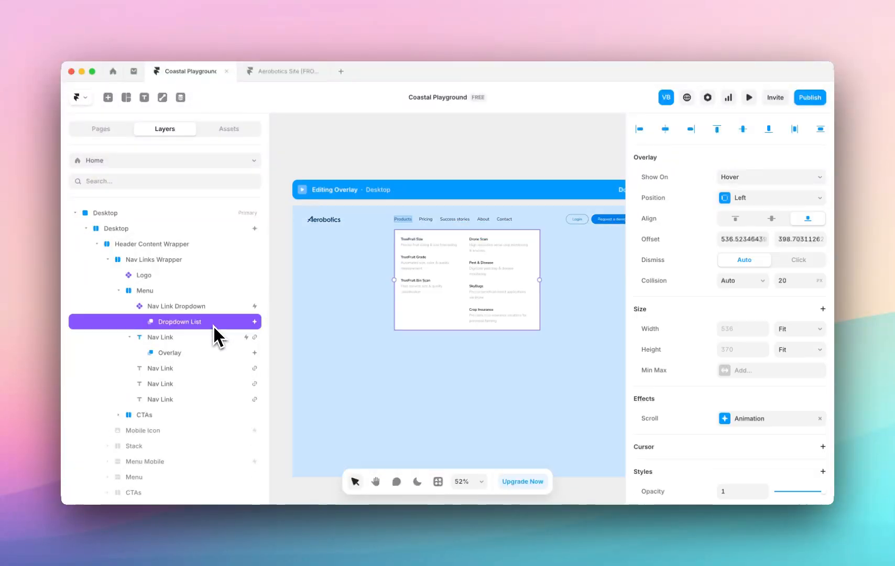
left_click(429, 223)
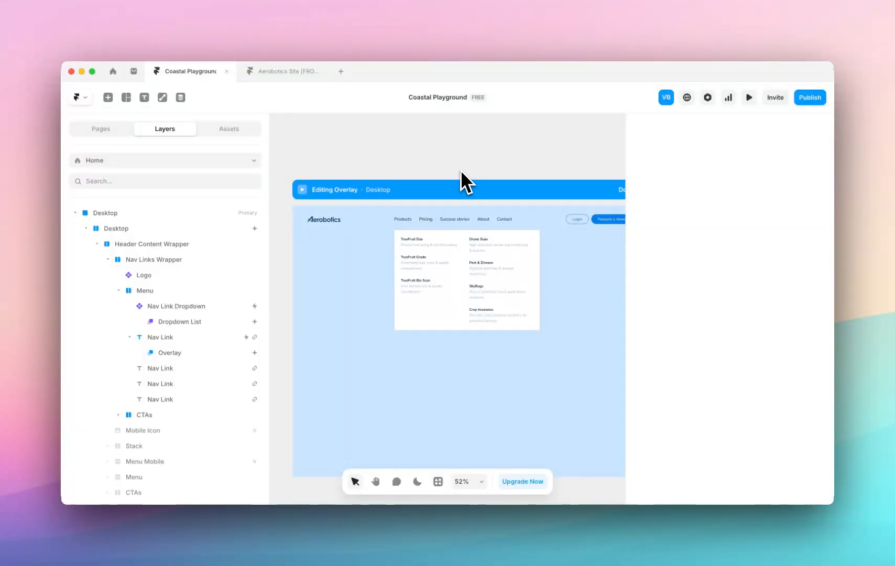
left_click(461, 170)
left_click(426, 220)
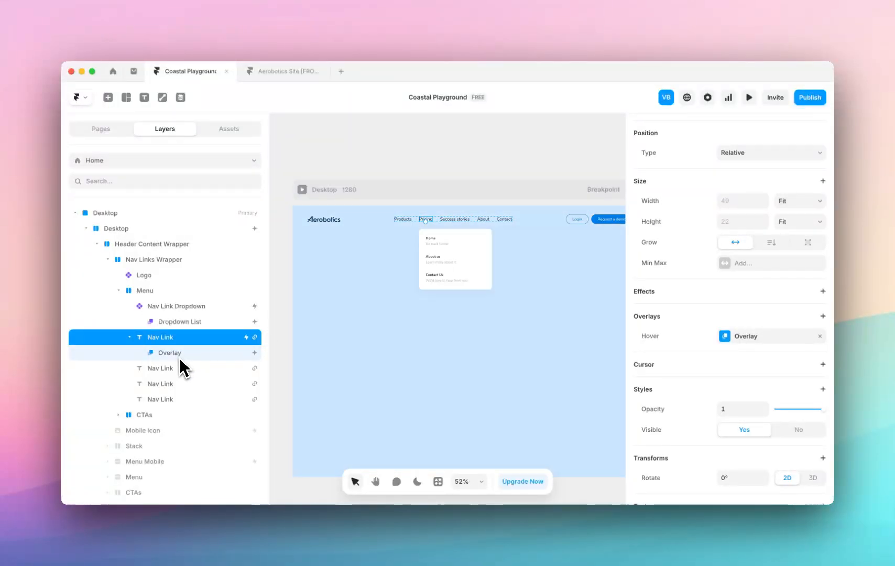
Wrap the Pricing overlay's three Mega Menu Component entries in a stack and align the stack's contents left.
left_click(178, 357)
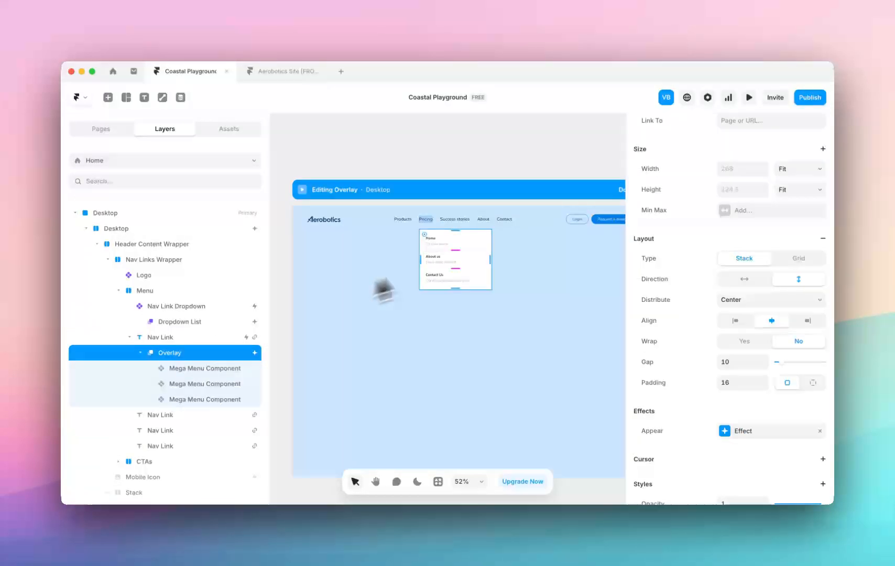
left_click(480, 247)
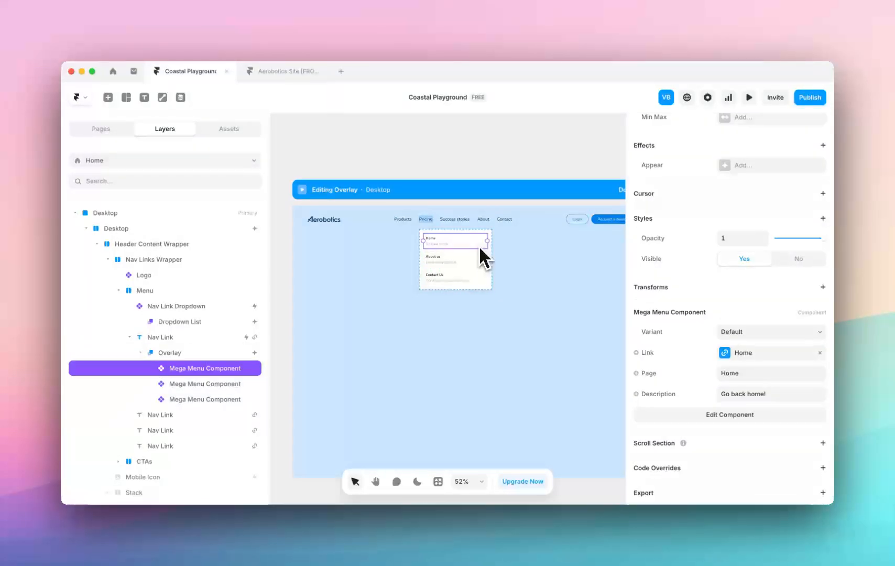
left_click(194, 400, "shift")
right_click(193, 400)
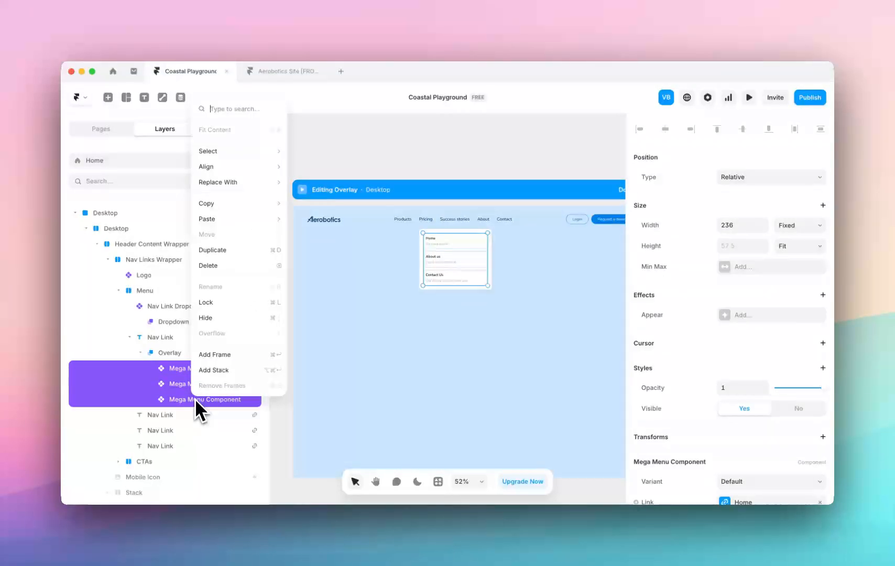
left_click(254, 370)
scroll(763, 419, "down", 2)
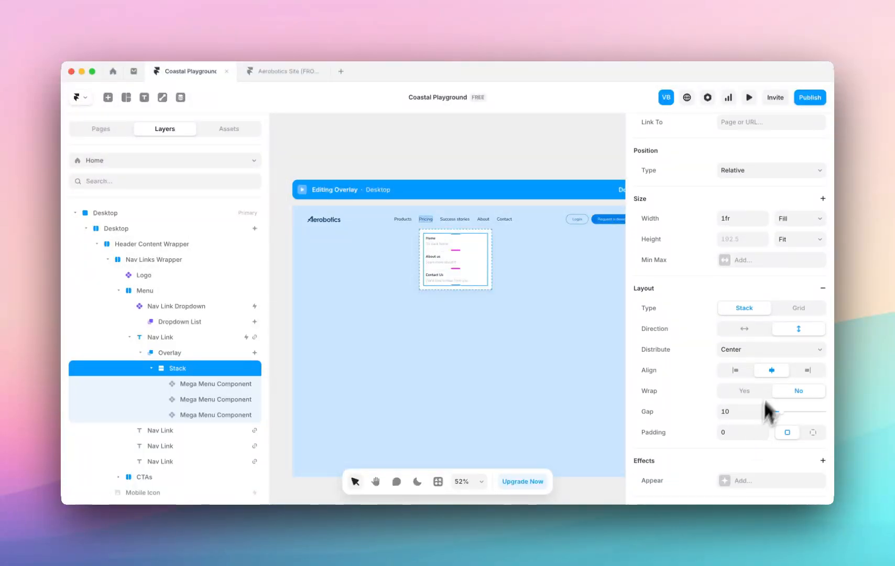
left_click(740, 371)
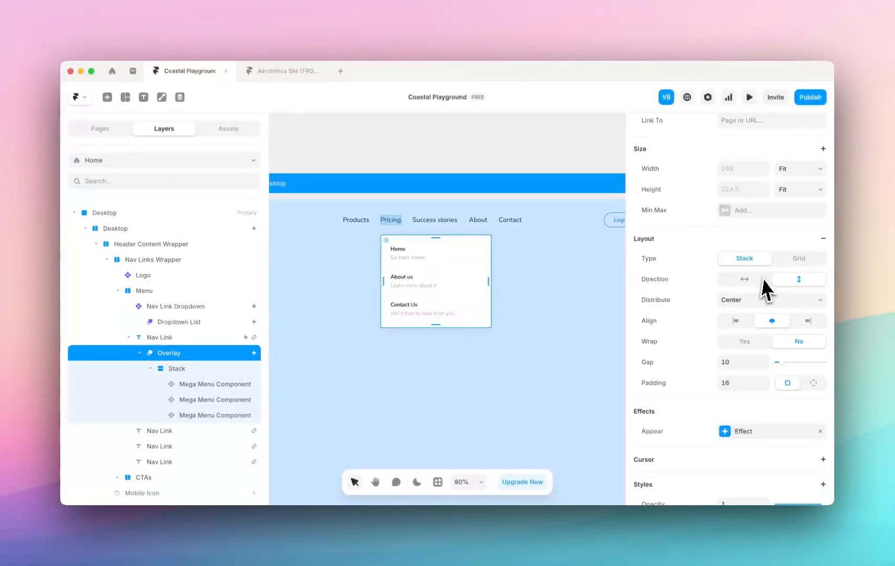
Set the Pricing overlay's direction to horizontal and draw a frame beside the links stack, 400 wide and about 193 high.
left_click(760, 279)
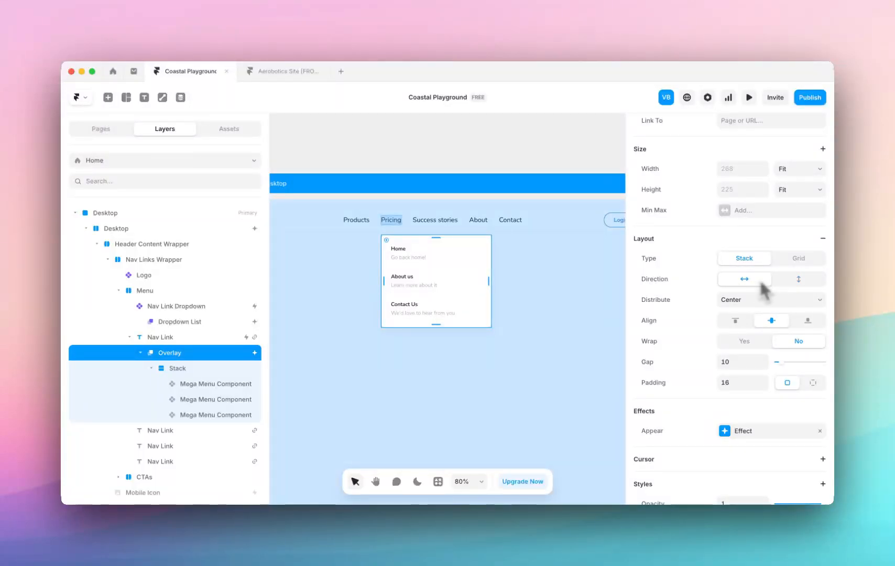
scroll(477, 294, "down", 3)
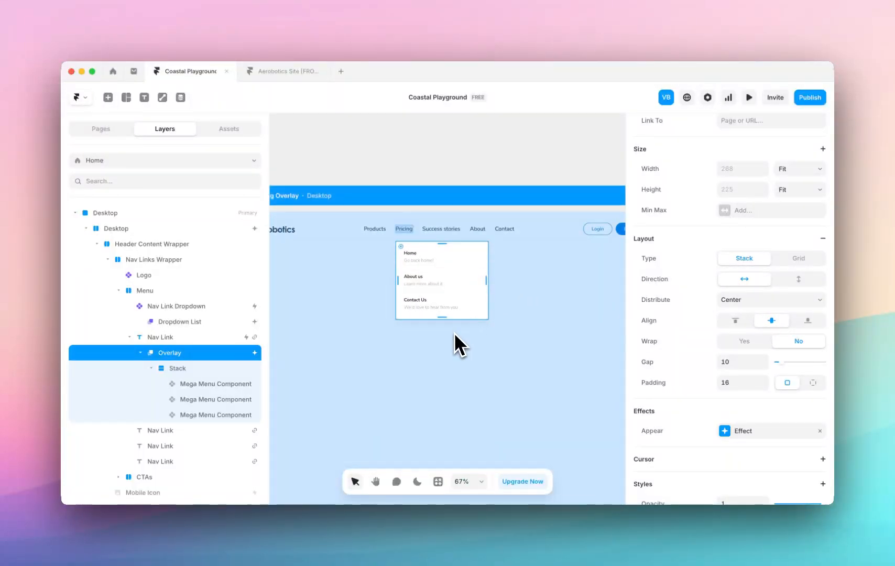
key("f")
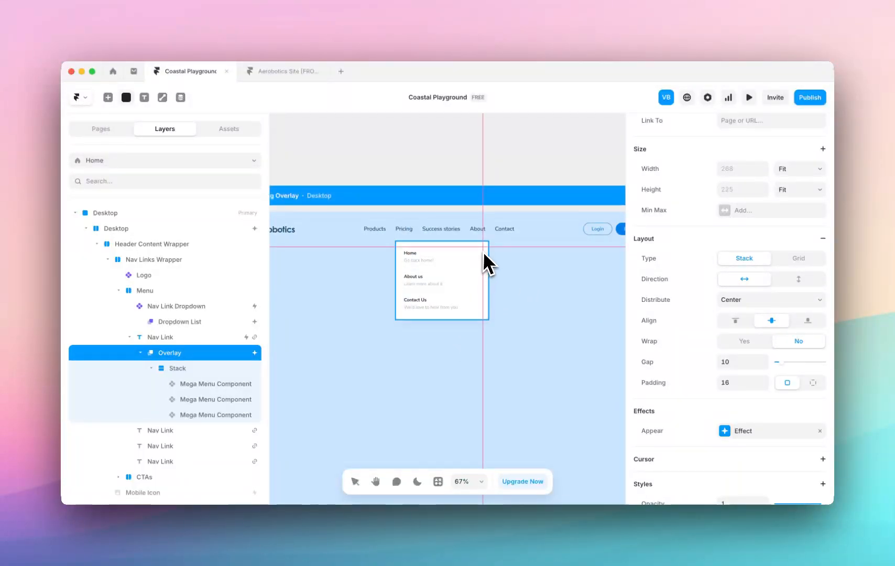
left_click_drag(482, 247, 481, 318)
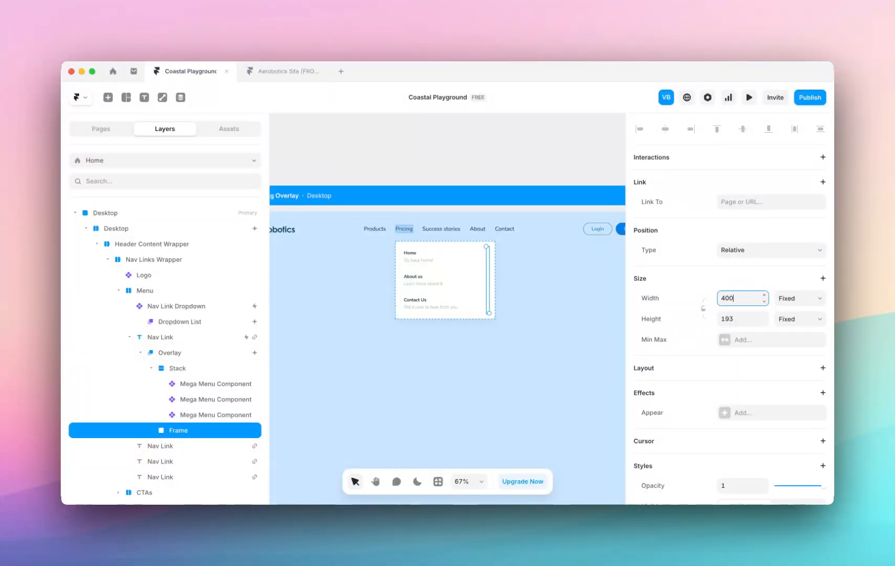
key("Return")
scroll(443, 290, "down", 4)
scroll(556, 281, "up", 5)
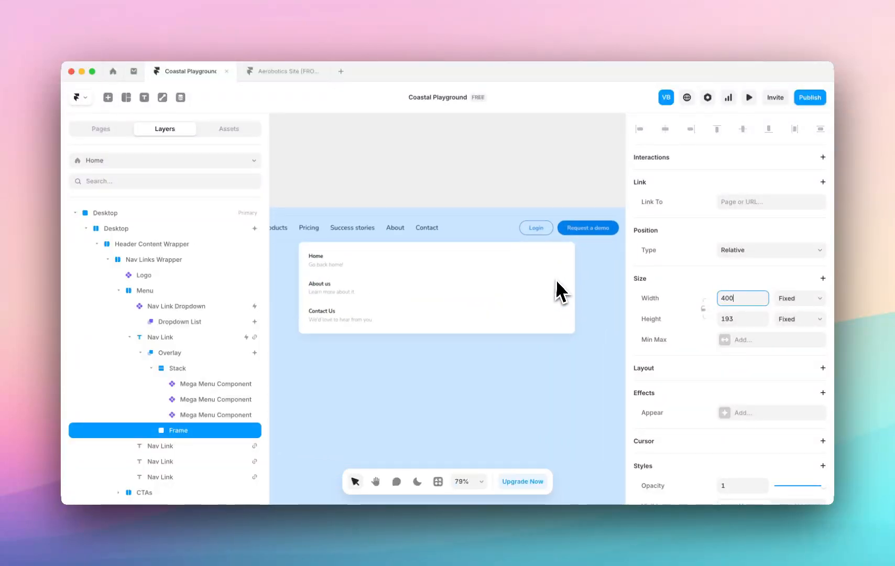
Set the new frame's corner radius to 10.
scroll(779, 396, "down", 5)
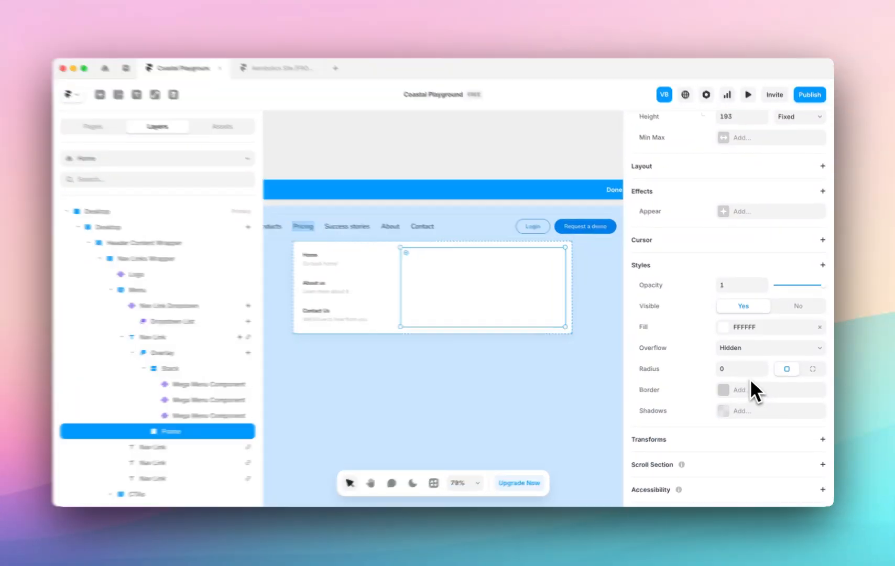
left_click(748, 373)
type("10")
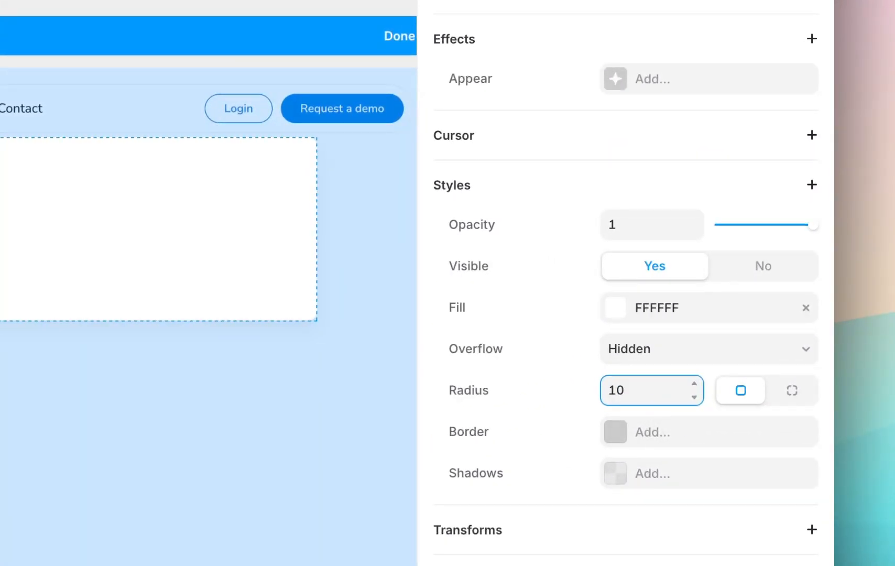
scroll(654, 408, "down", 2)
Fill the frame with an Unsplash photo of a woman in sunglasses carrying shopping bags.
left_click(612, 206)
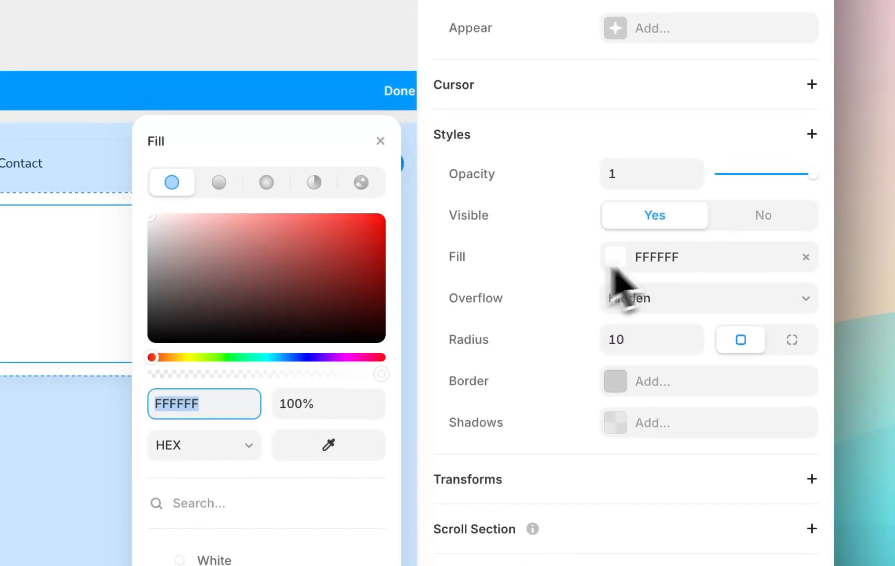
left_click(361, 182)
left_click(512, 487)
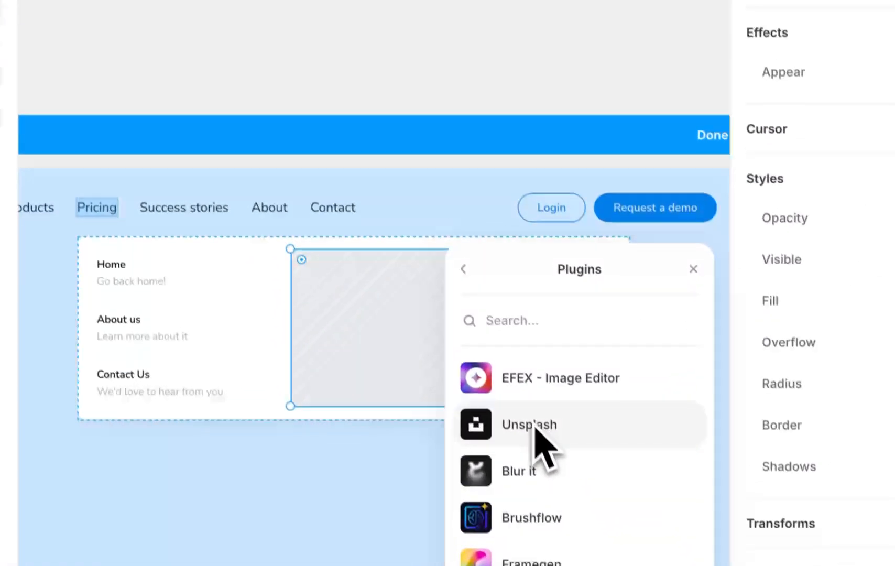
left_click(438, 172)
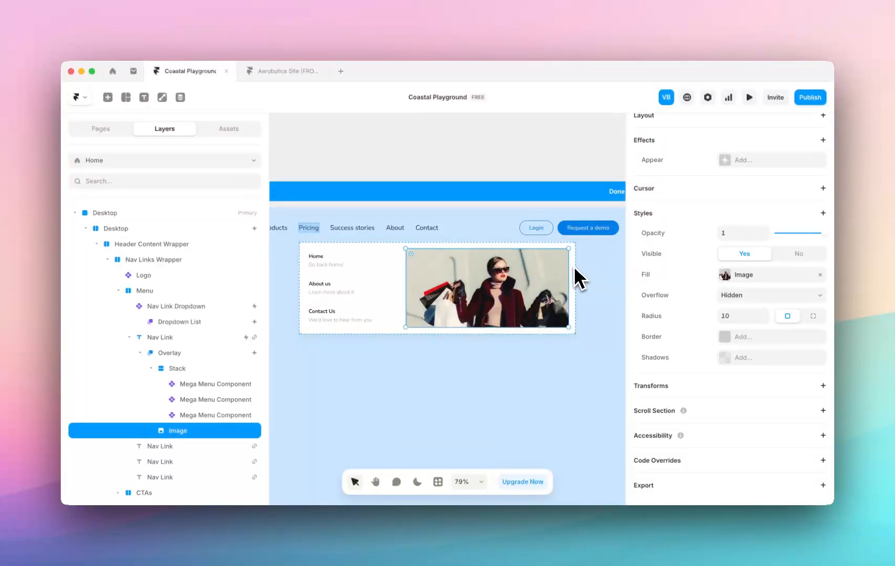
left_click(573, 268)
left_click(535, 285)
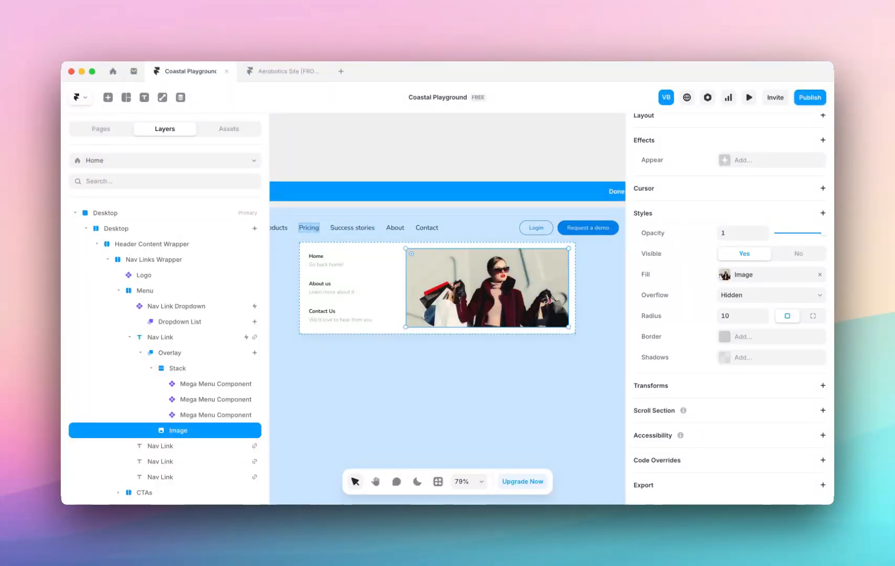
Wrap the image layer in the Pricing overlay in a new frame and name that frame "Image".
right_click(200, 427)
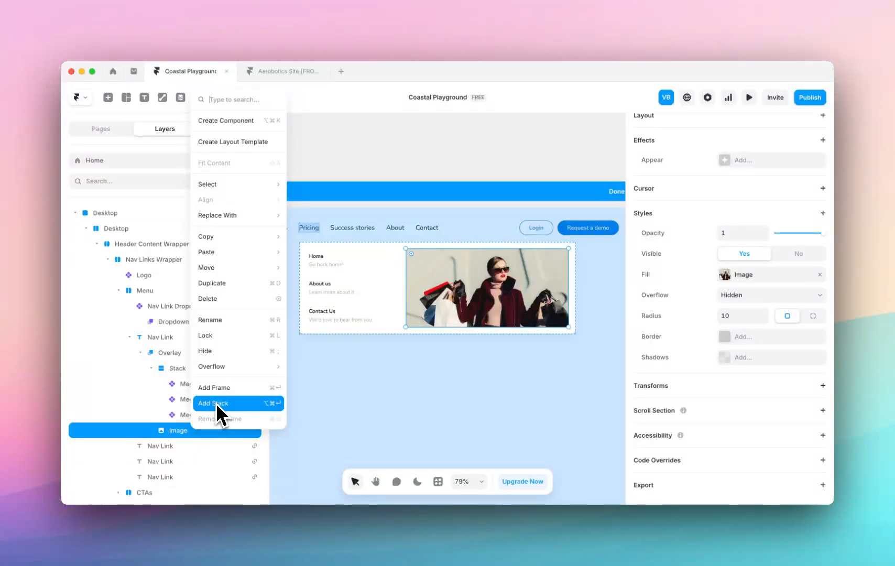
left_click(235, 388)
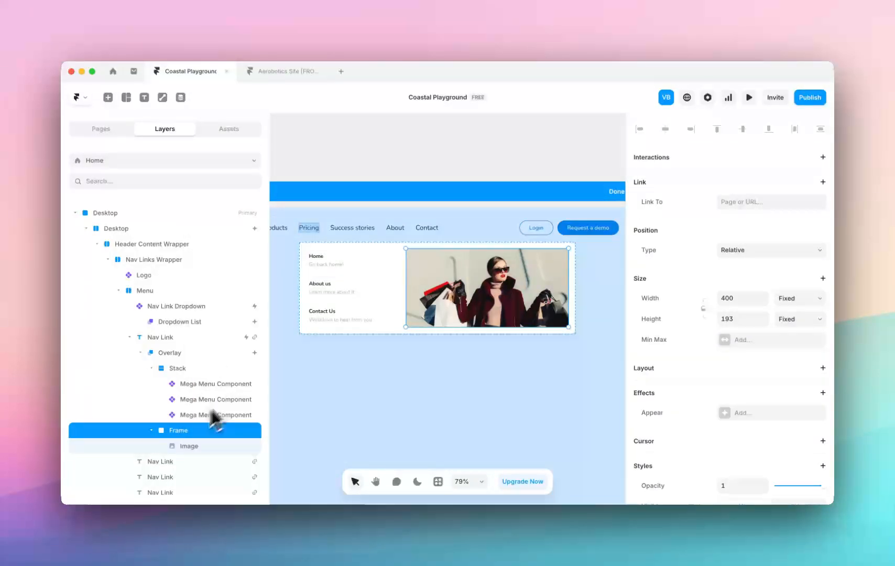
double_click(176, 432)
type("Image")
key("Return")
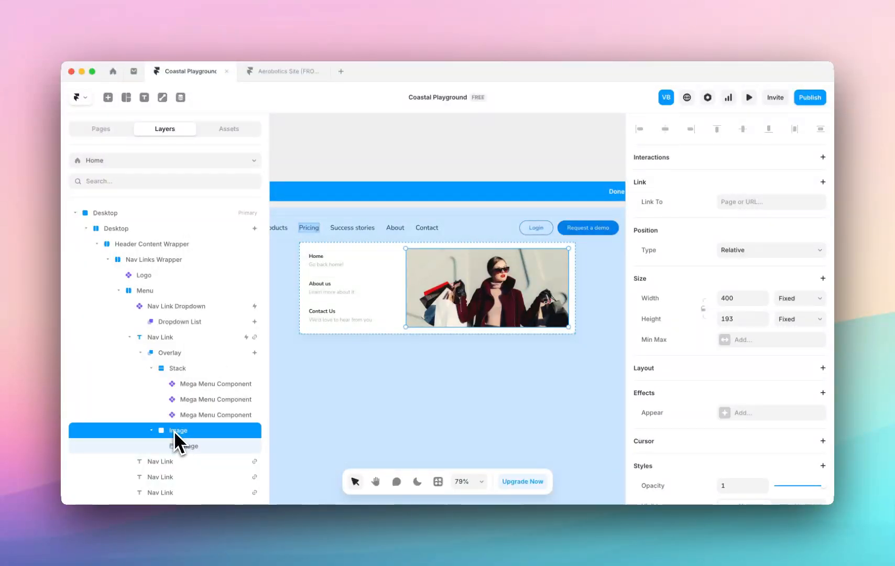
Darken the inner image with the EFEX - Image Editor plugin by lowering its brightness to -56.
left_click(210, 446)
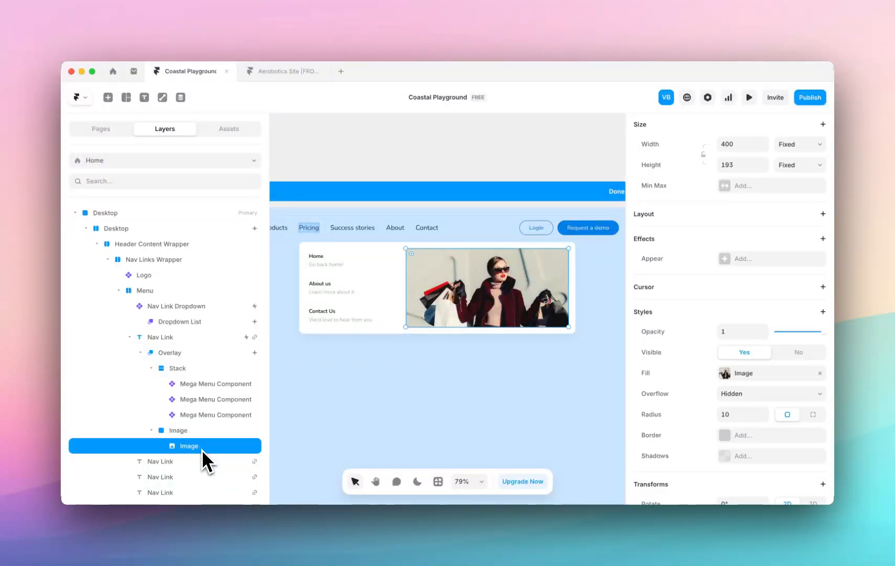
left_click(749, 376)
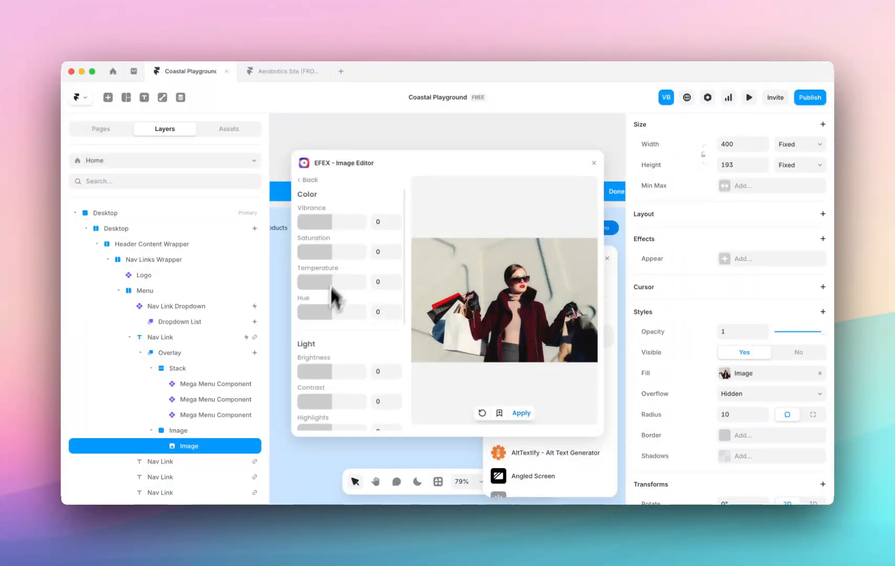
scroll(331, 287, "down", 3)
left_click_drag(332, 288, 315, 287)
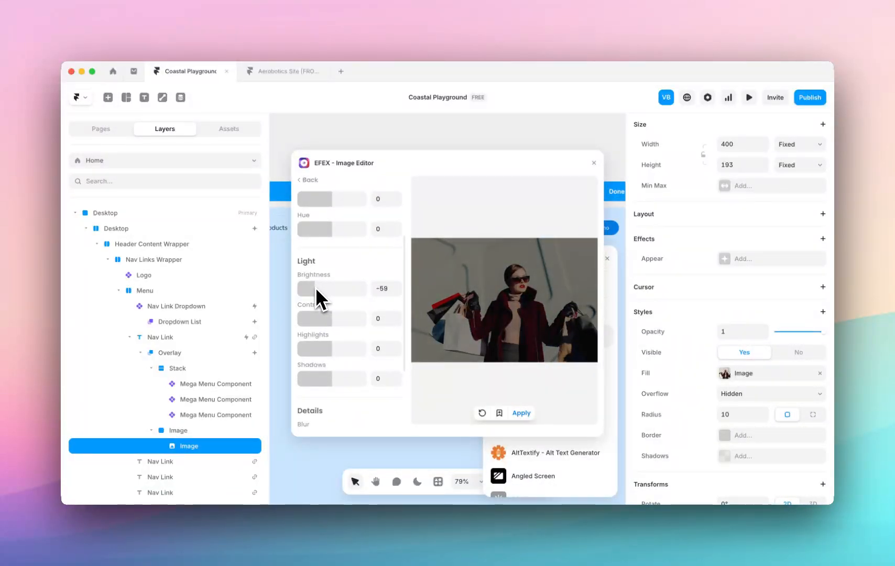
left_click(593, 163)
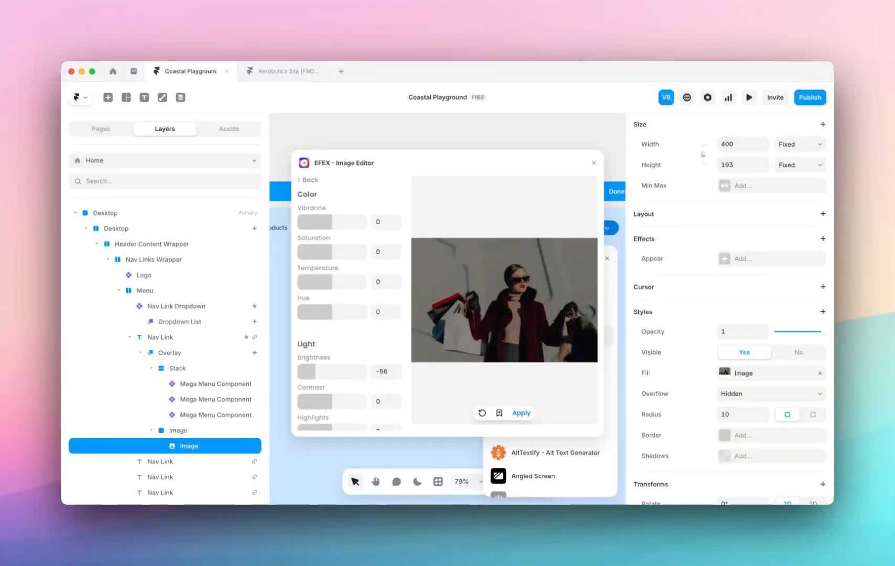
left_click(593, 165)
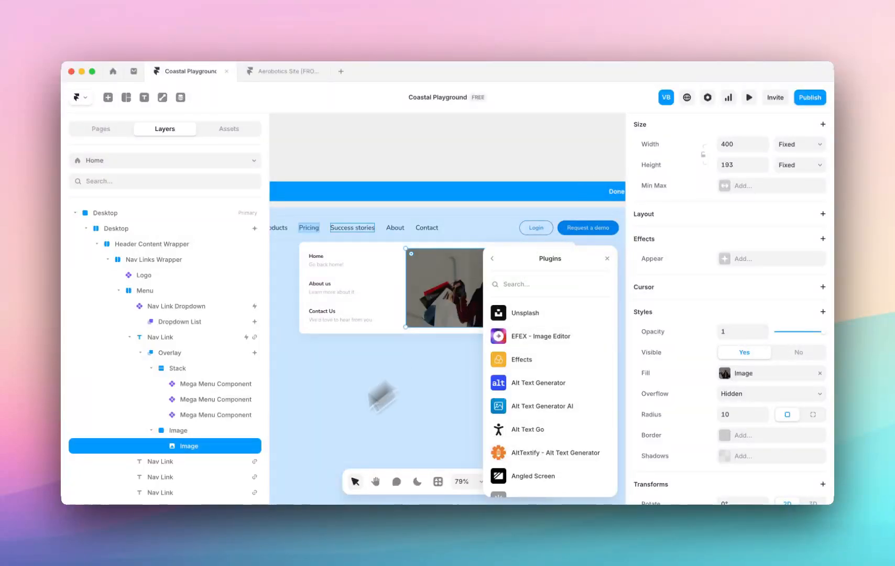
left_click(607, 258)
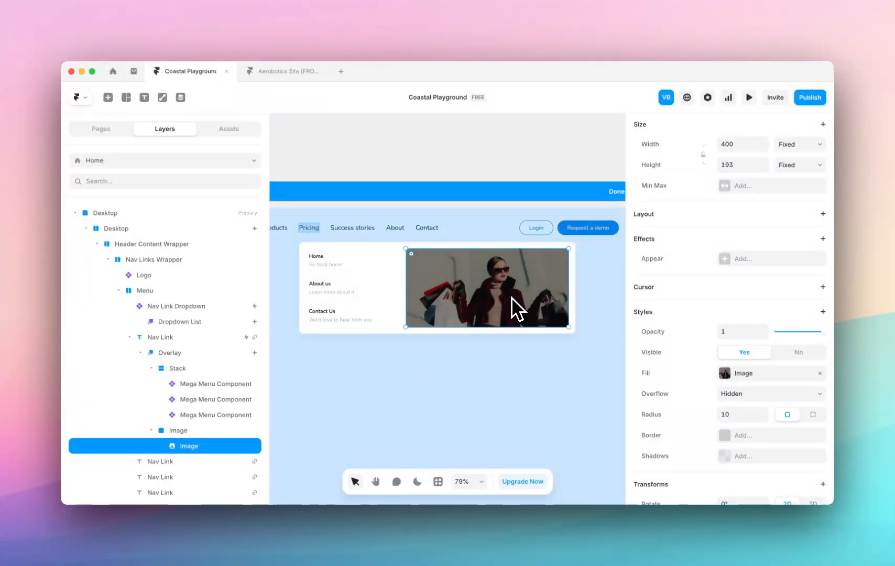
Add a text box about 222 by 58 over the middle of the darkened image, reading "This is a menu item".
key("t")
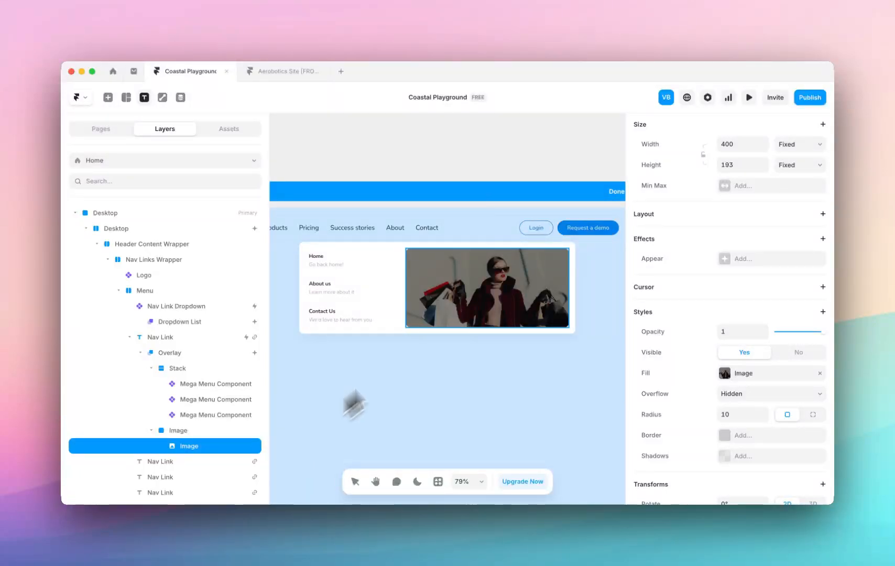
left_click_drag(445, 278, 533, 301)
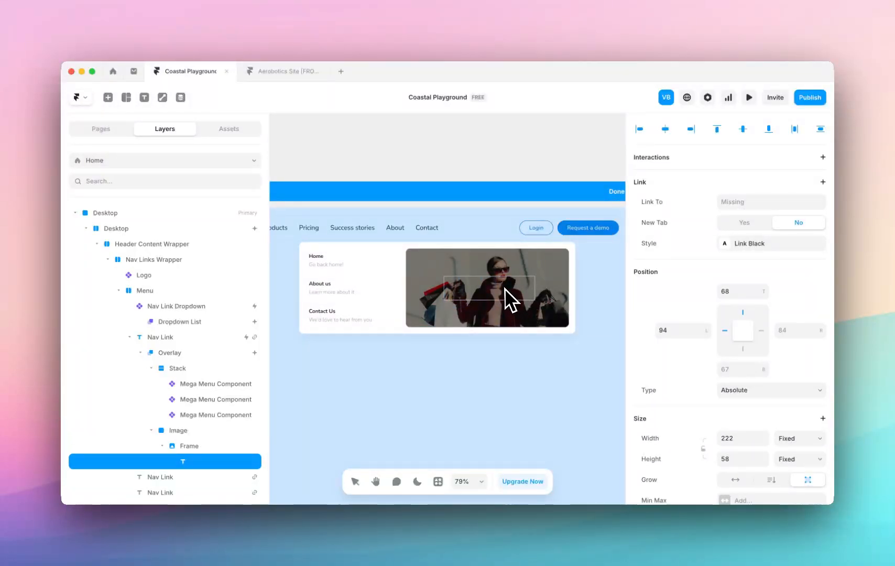
type("This is a menu item")
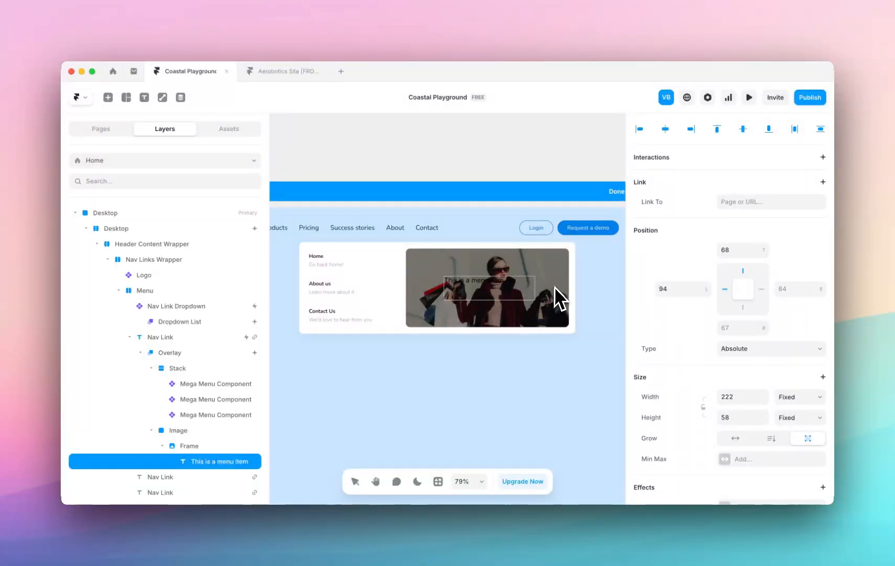
Set both the height and the width of the "This is a menu item" text to Fit Content.
left_click(796, 418)
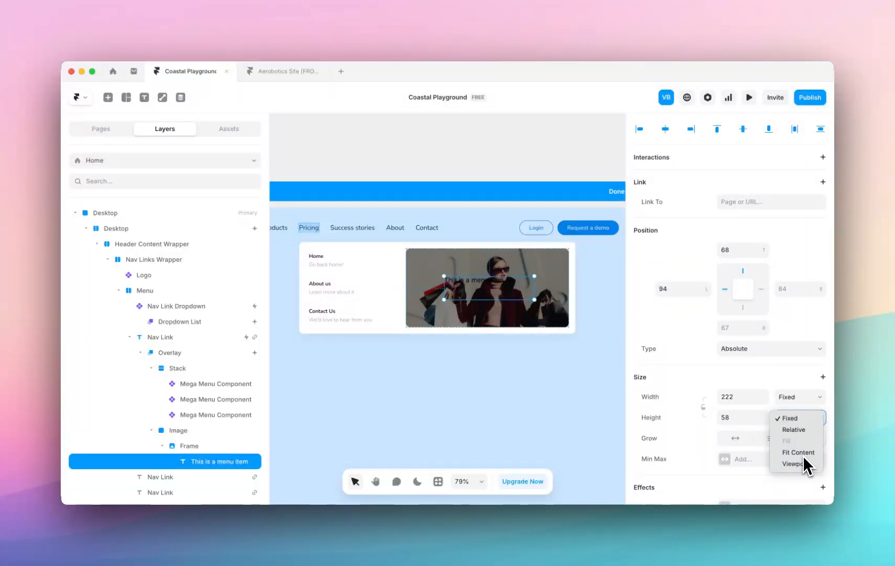
left_click(802, 454)
left_click(795, 397)
left_click(802, 434)
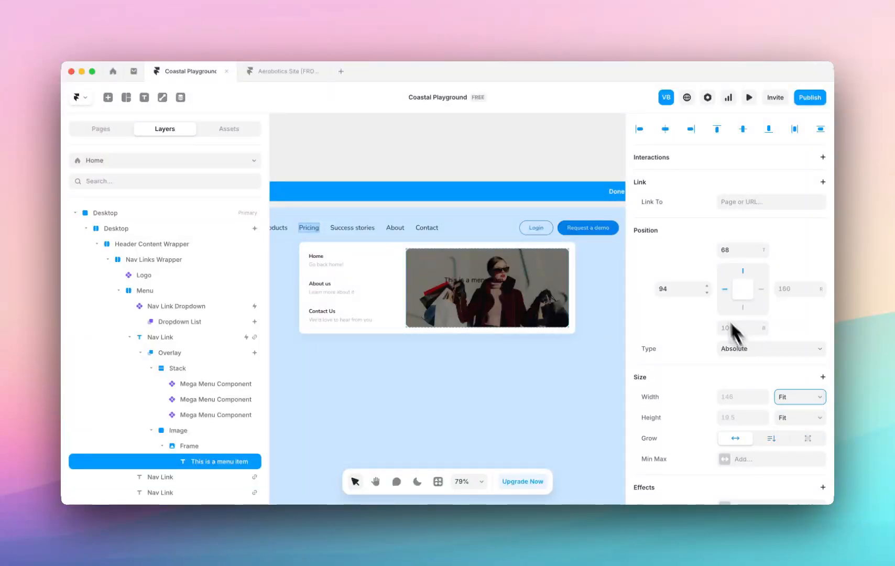
Set the left offset of the "This is a menu item" text to 12 within the image.
left_click(740, 347)
left_click(739, 348)
left_click(690, 289)
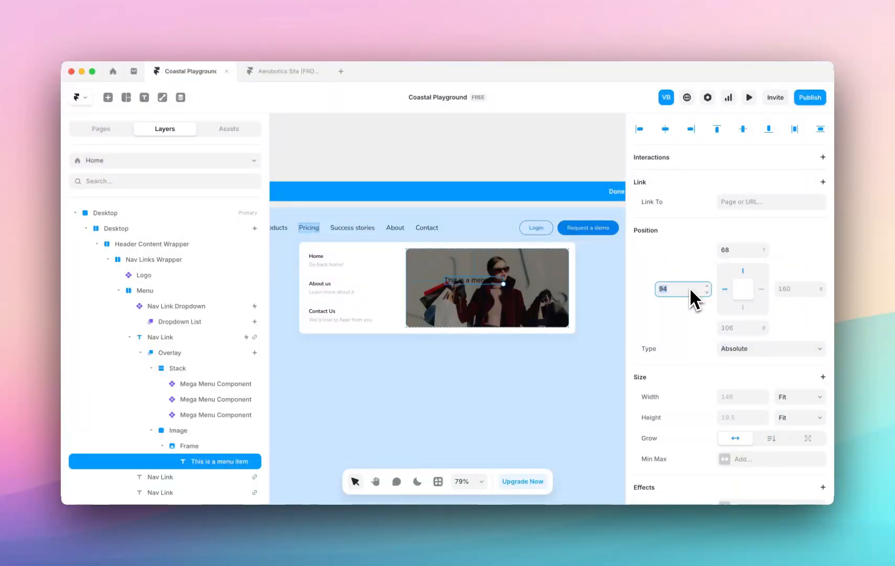
type("12")
key("Return")
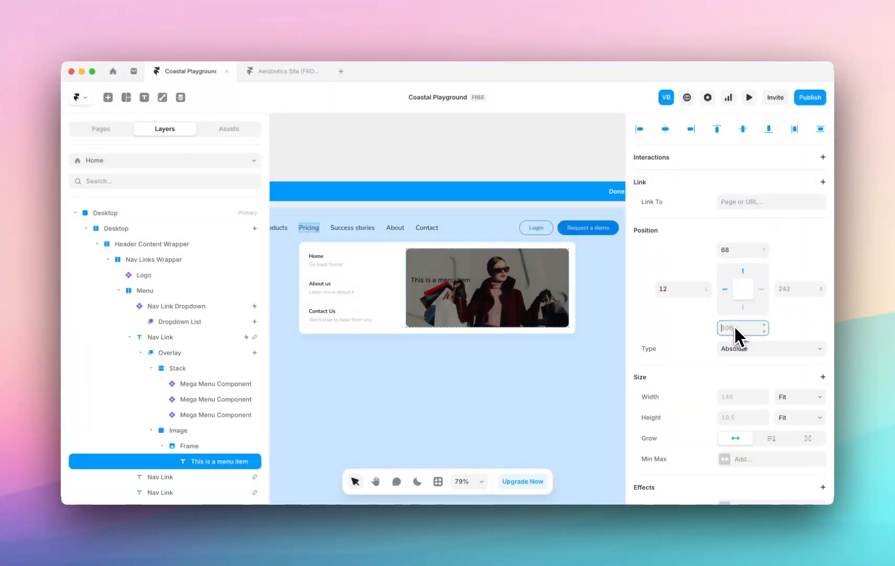
Set the bottom offset of the "This is a menu item" text to 12 and style the text in white (FFFFFF) Semibold.
type("12")
key("Return")
scroll(728, 440, "down", 10)
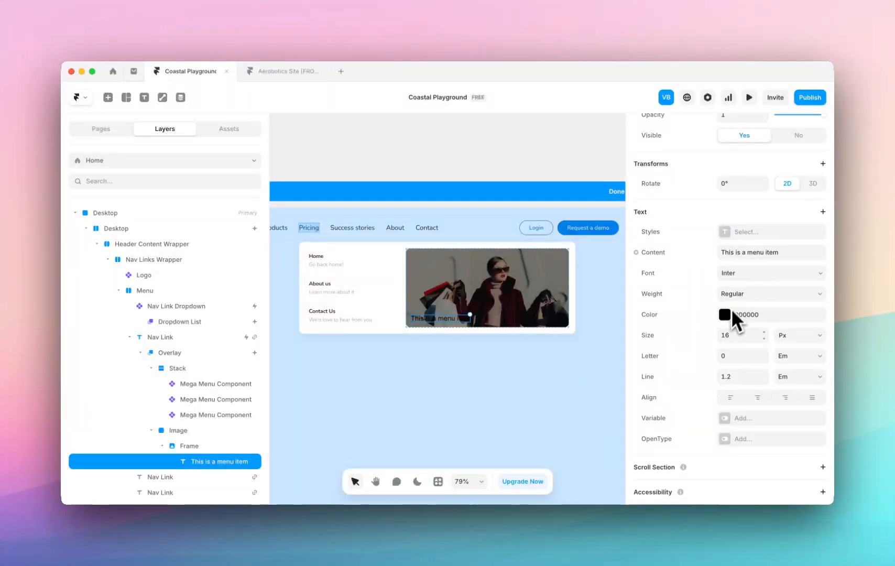
left_click(726, 313)
left_click(543, 281)
left_click_drag(549, 289, 479, 224)
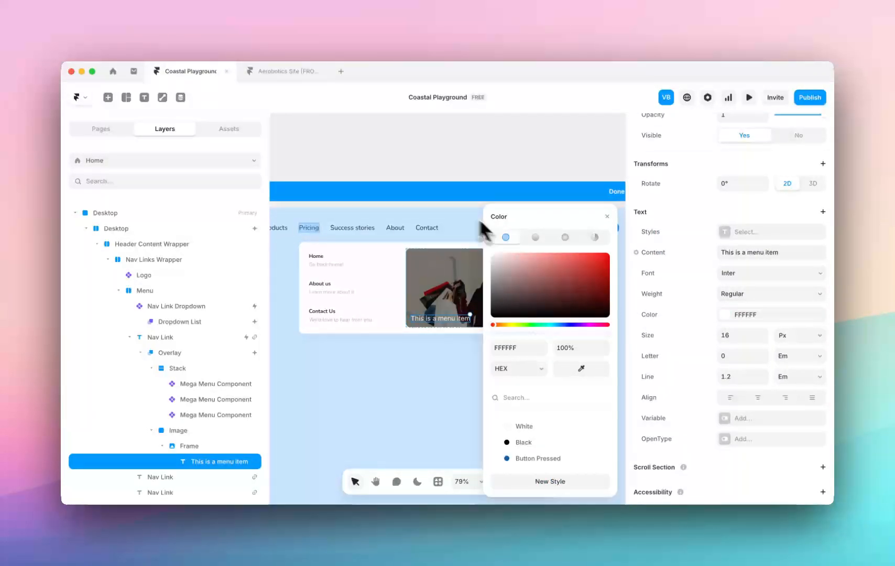
left_click(765, 296)
left_click(762, 345)
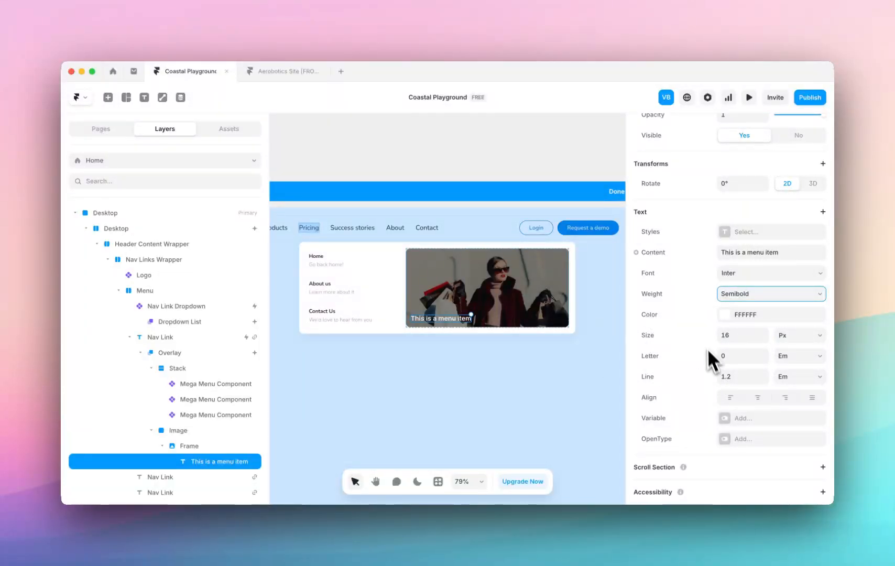
Link the "This is a menu item" text to the Home page and create a new link style for it.
scroll(705, 341, "up", 10)
left_click(738, 203)
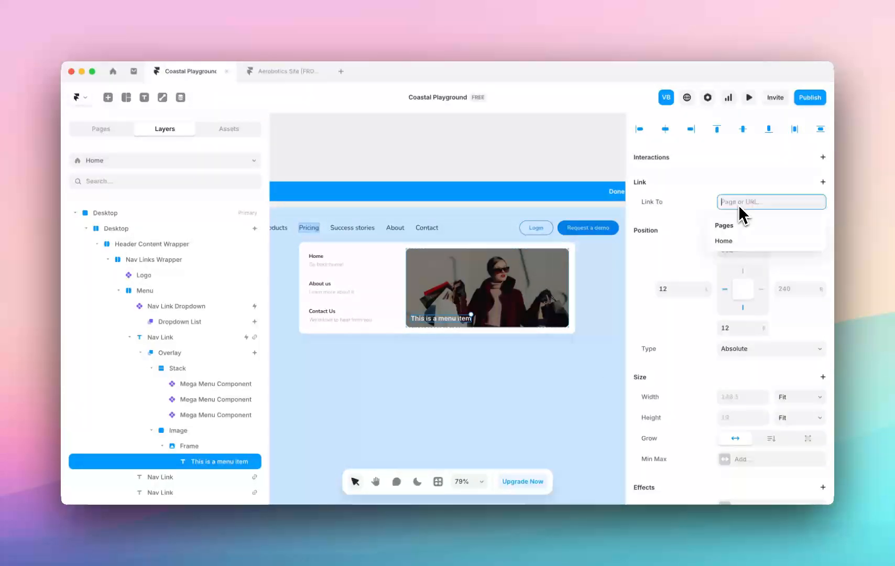
left_click(729, 240)
left_click(744, 250)
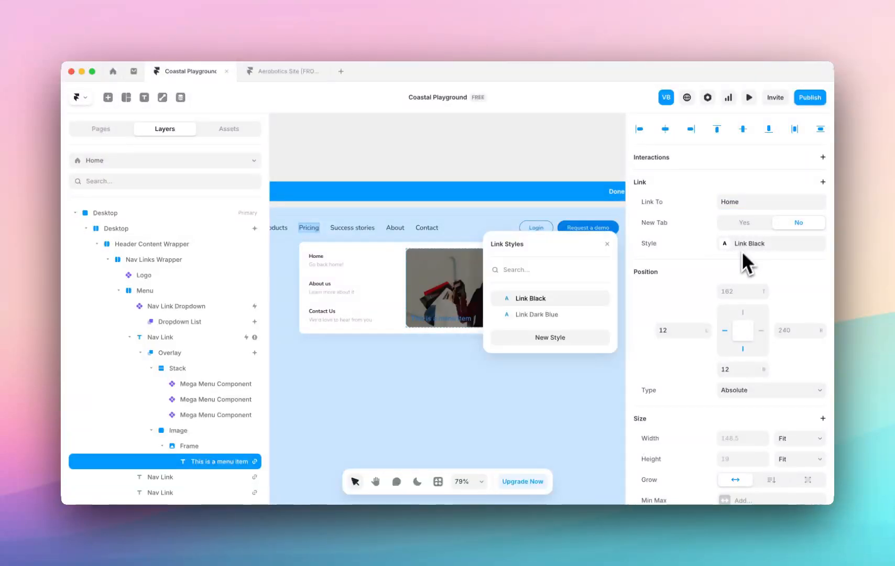
left_click(564, 340)
left_click(409, 256)
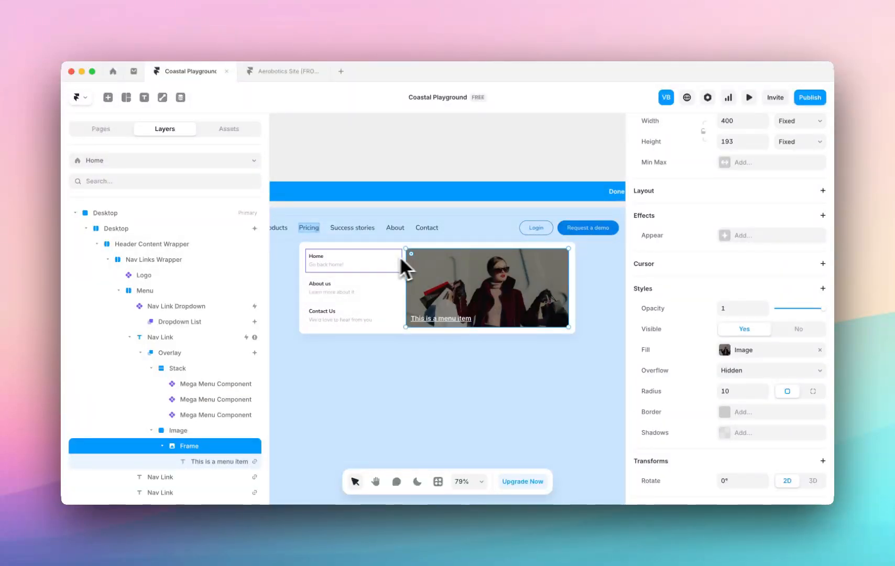
Compare the Pricing overlay and its settings with the Products mega menu in the Aerobotics Site preview.
left_click(396, 256)
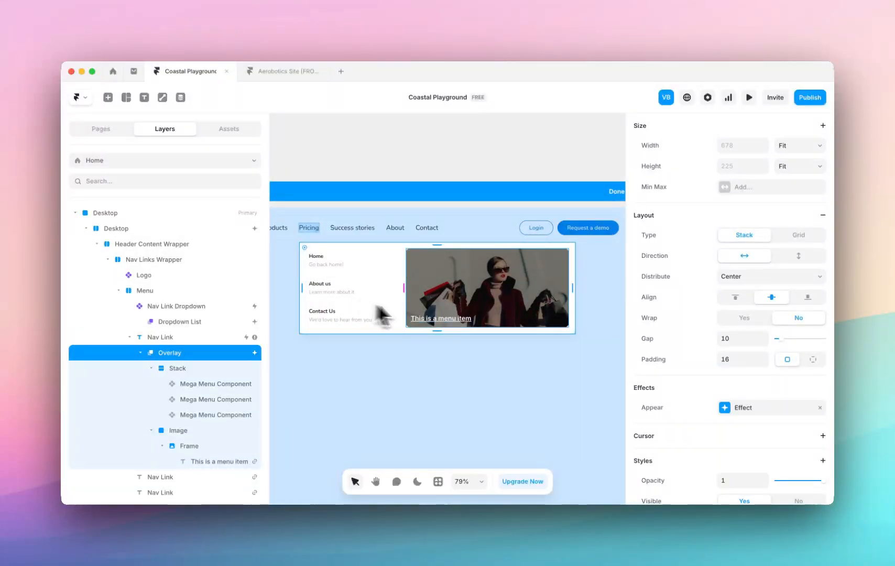
scroll(438, 297, "down", 5)
scroll(487, 291, "left", 1)
scroll(681, 262, "up", 4)
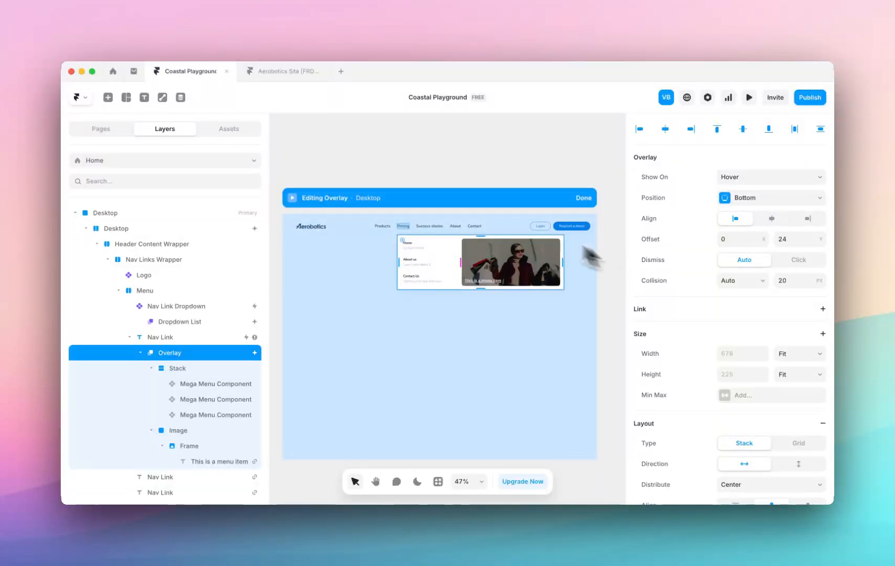
left_click(279, 74)
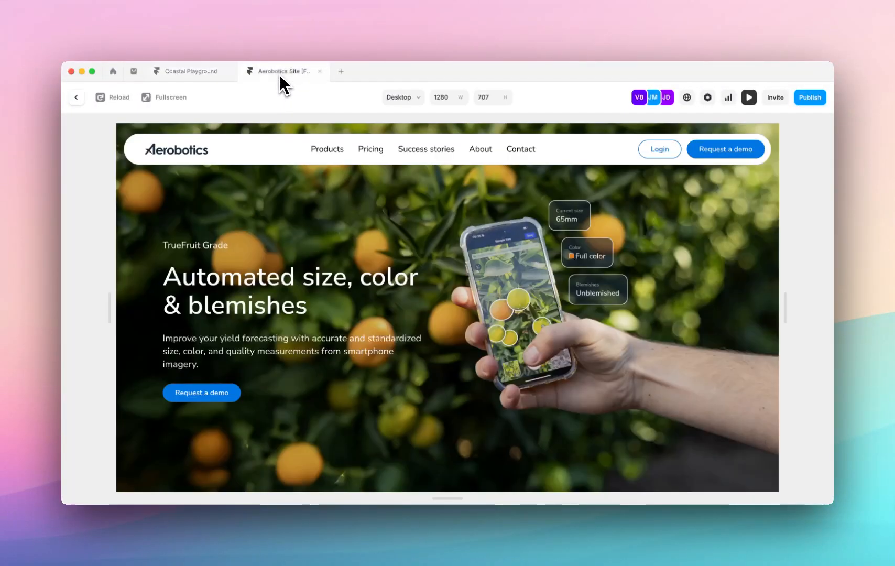
mouse_move(327, 149)
left_click(191, 77)
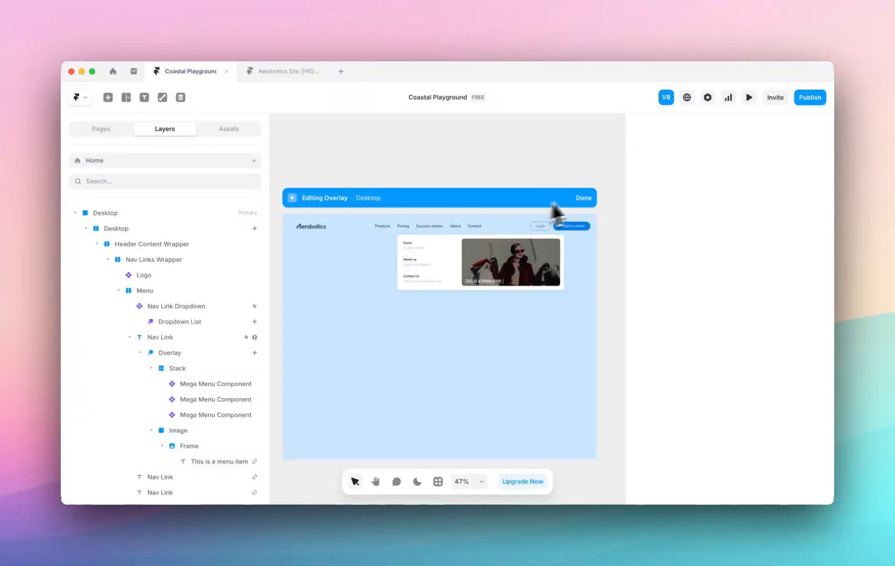
Leave overlay editing, reopen the Pricing link's overlay, and center-align it relative to the link.
left_click(582, 198)
left_click(358, 226)
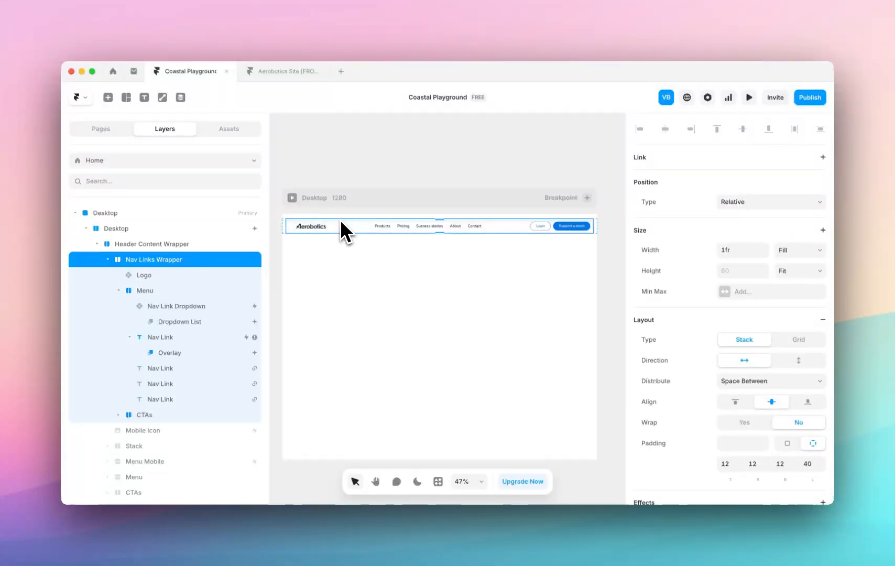
left_click(340, 224)
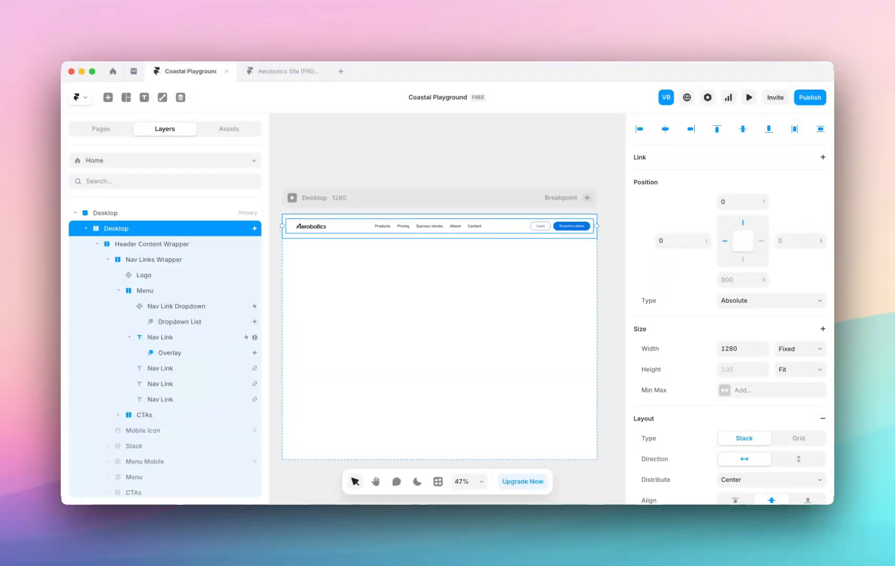
left_click(406, 227)
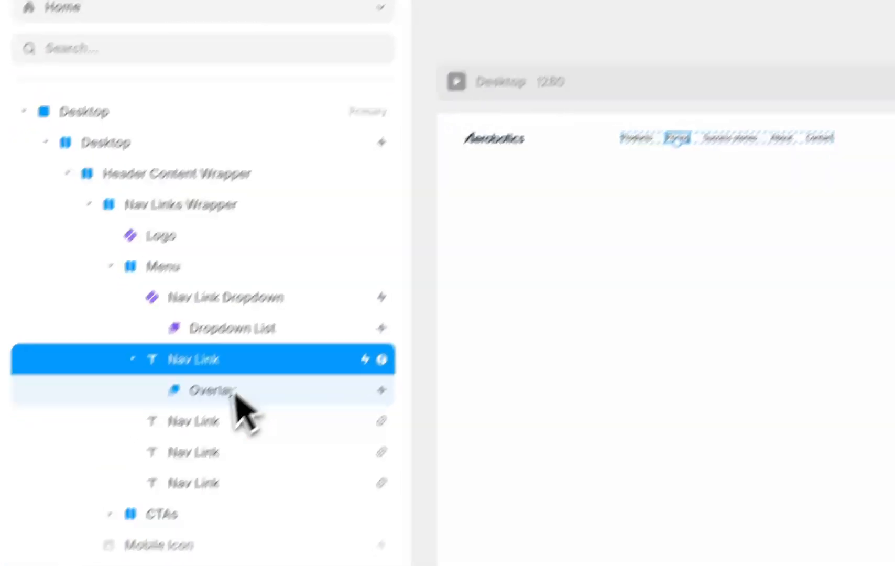
left_click(236, 394)
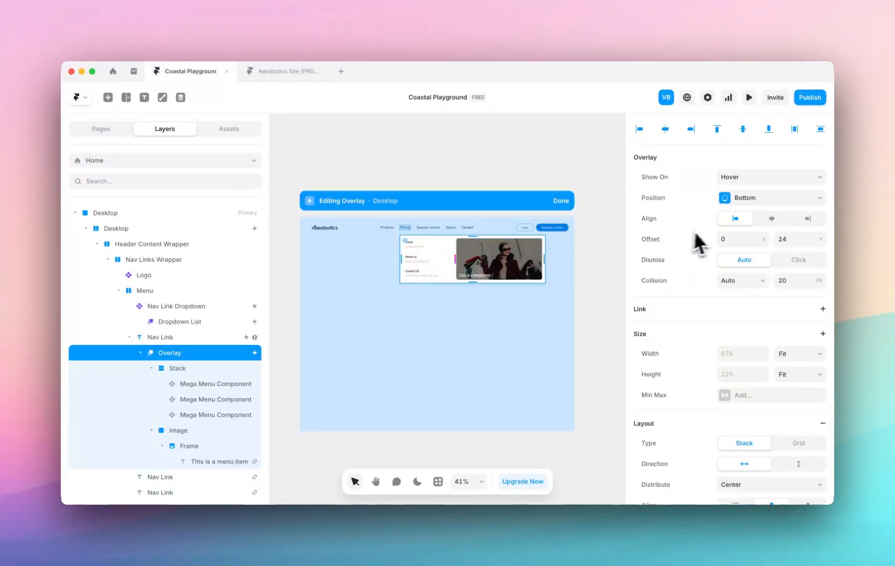
left_click(771, 218)
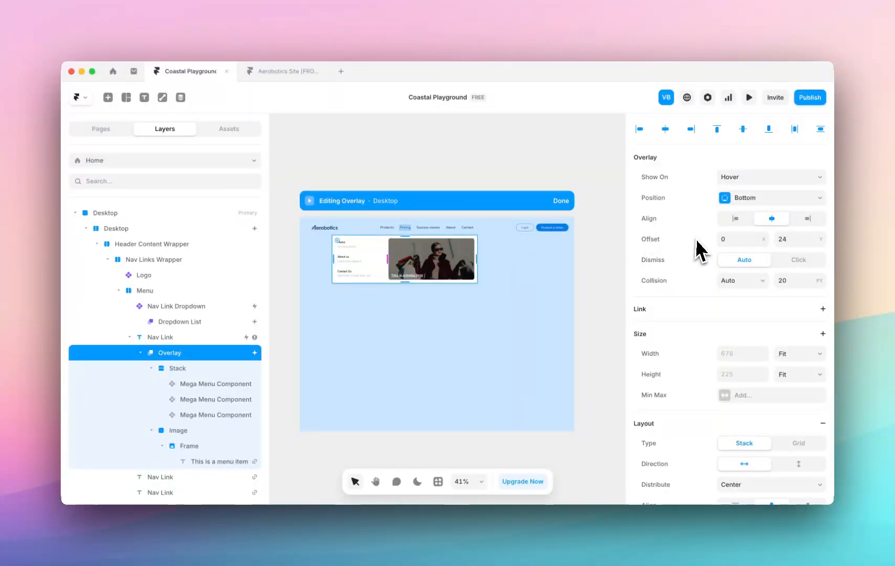
Switch the Pricing overlay's width to Fixed and resize the overlay to about 681 wide.
left_click(799, 354)
left_click(790, 319)
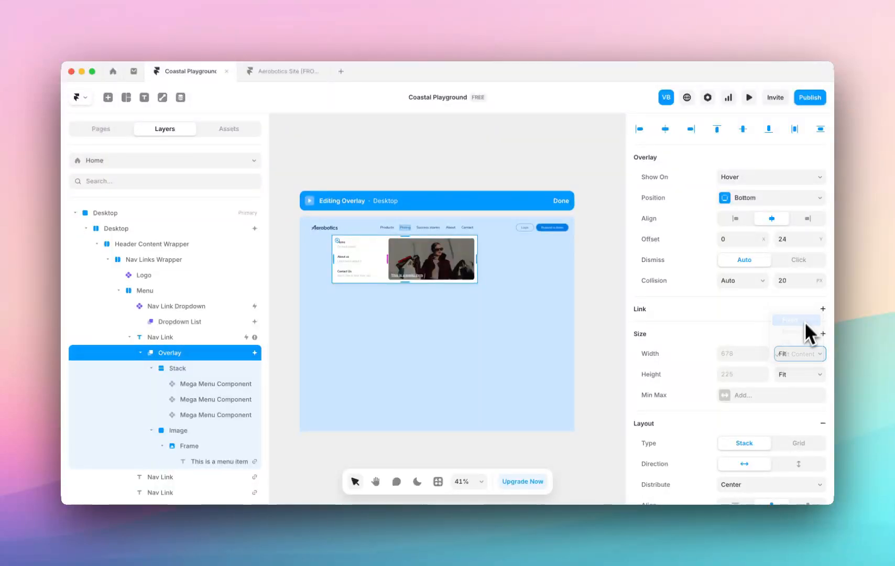
left_click_drag(482, 262, 559, 256)
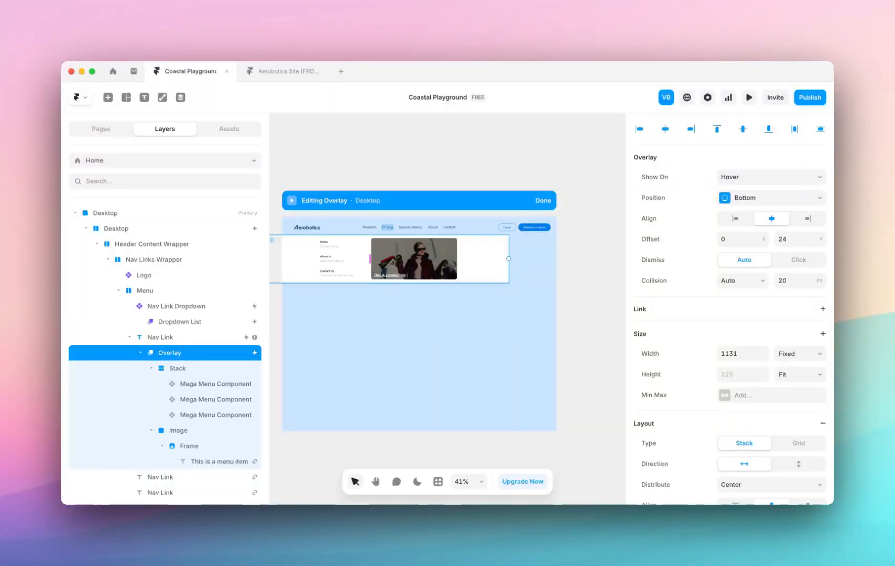
left_click_drag(508, 259, 460, 255)
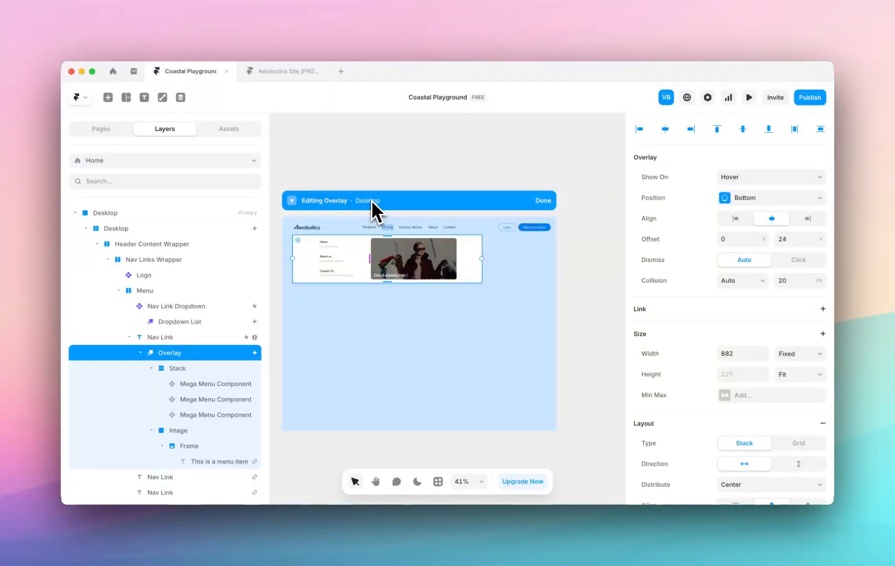
left_click_drag(482, 270, 458, 265)
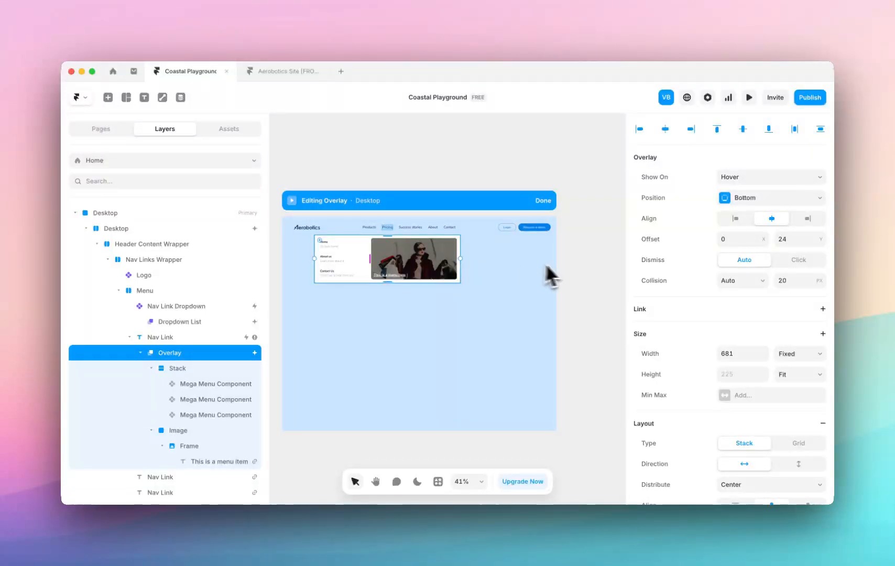
scroll(677, 309, "down", 1)
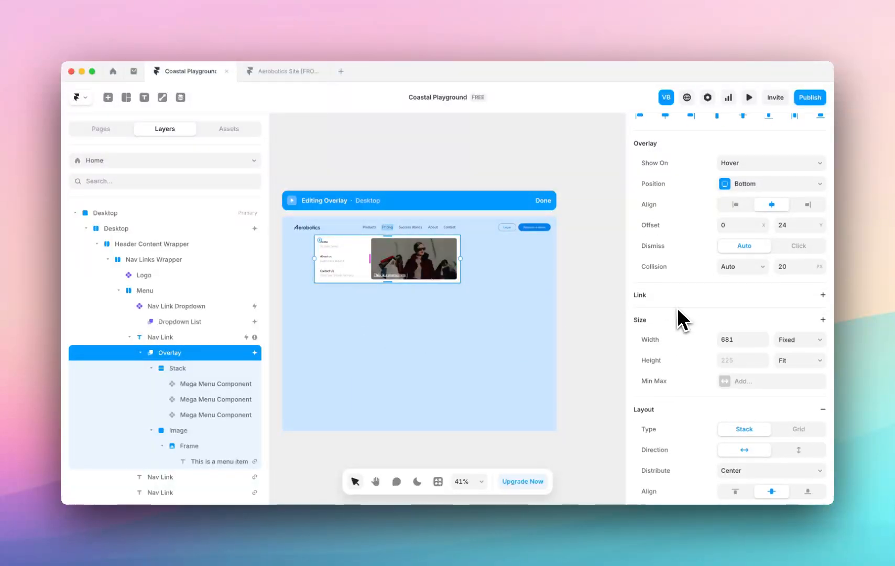
left_click(489, 252)
left_click(460, 256)
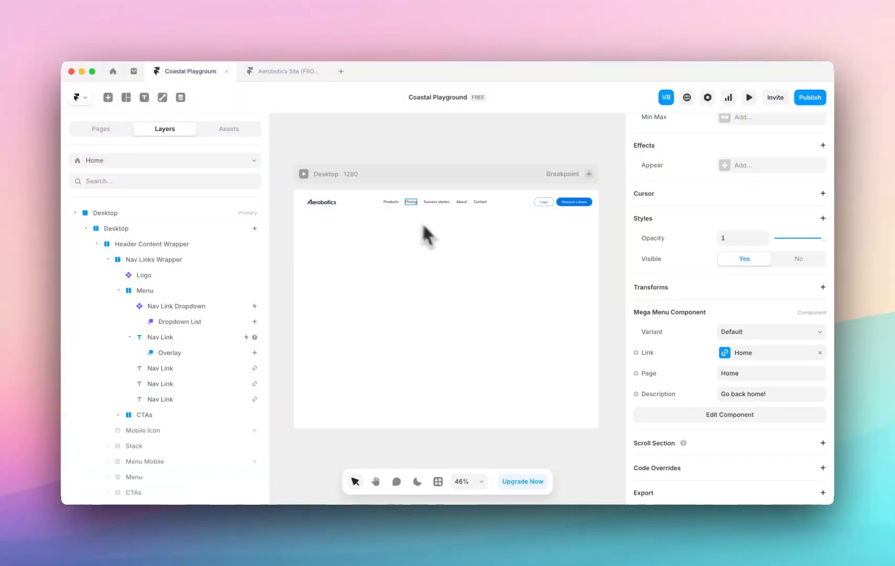
Reopen the Pricing overlay and examine the Default and Hover variants of its Mega Menu Component, returning to the overlay.
left_click(410, 203)
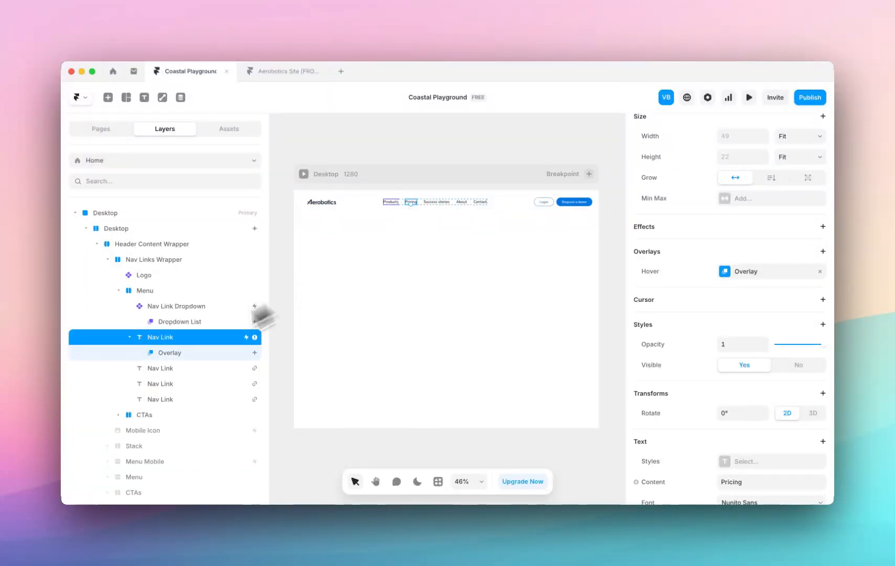
left_click(163, 355)
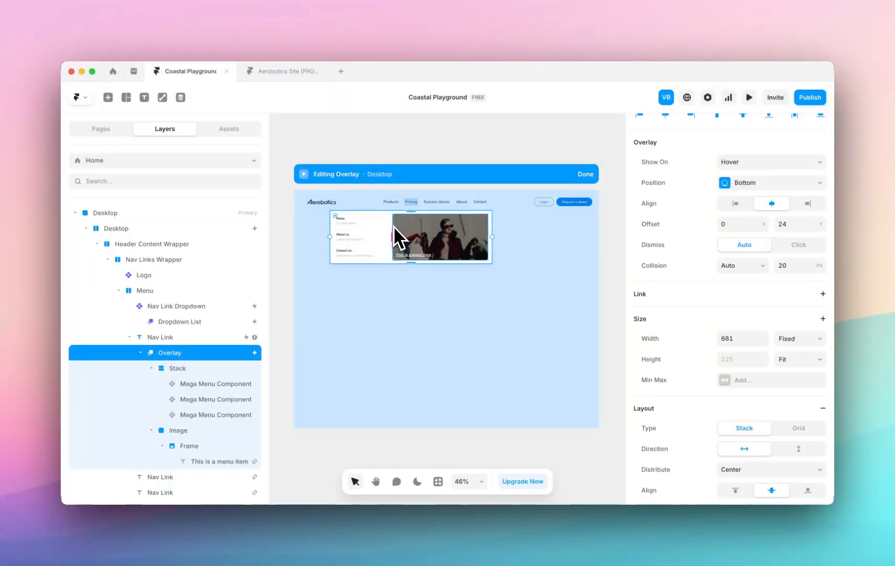
double_click(369, 222)
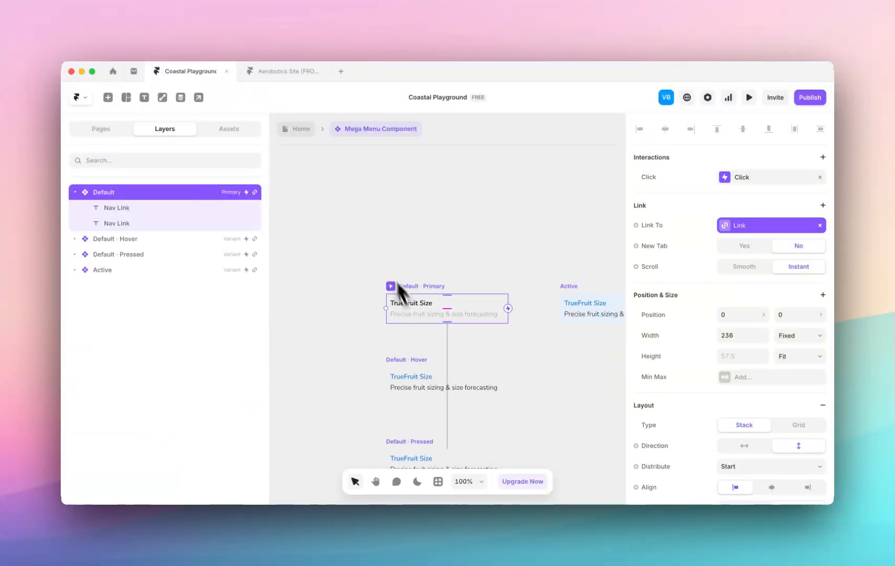
scroll(414, 345, "down", 1)
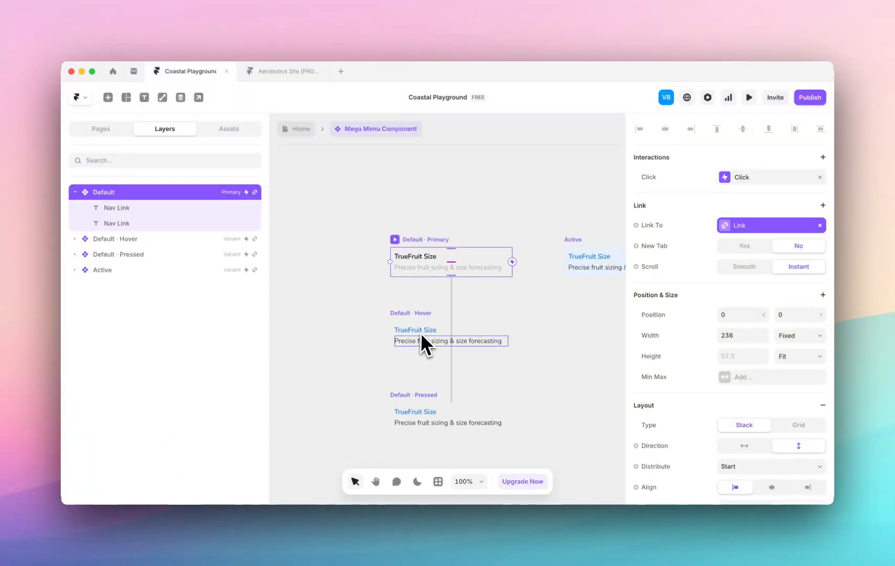
left_click(420, 332)
scroll(421, 331, "up", 5)
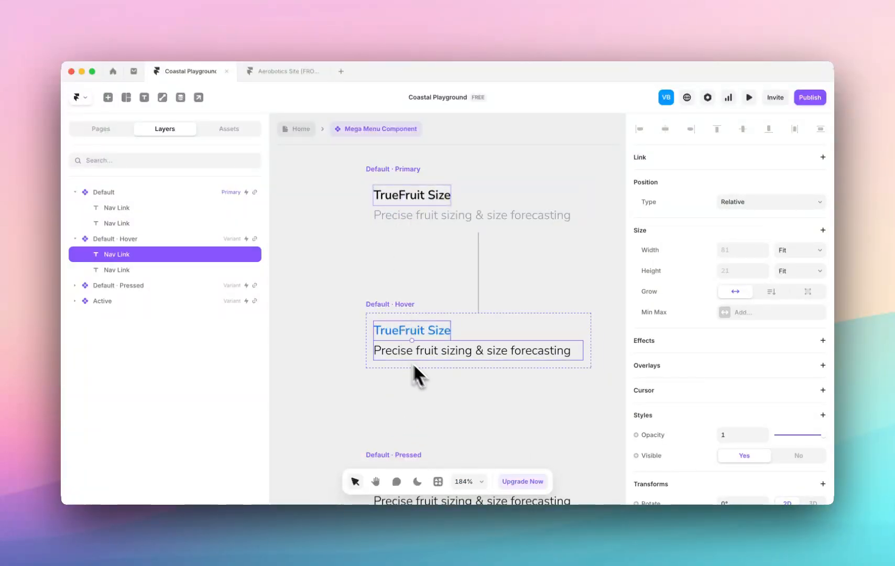
scroll(383, 264, "down", 5)
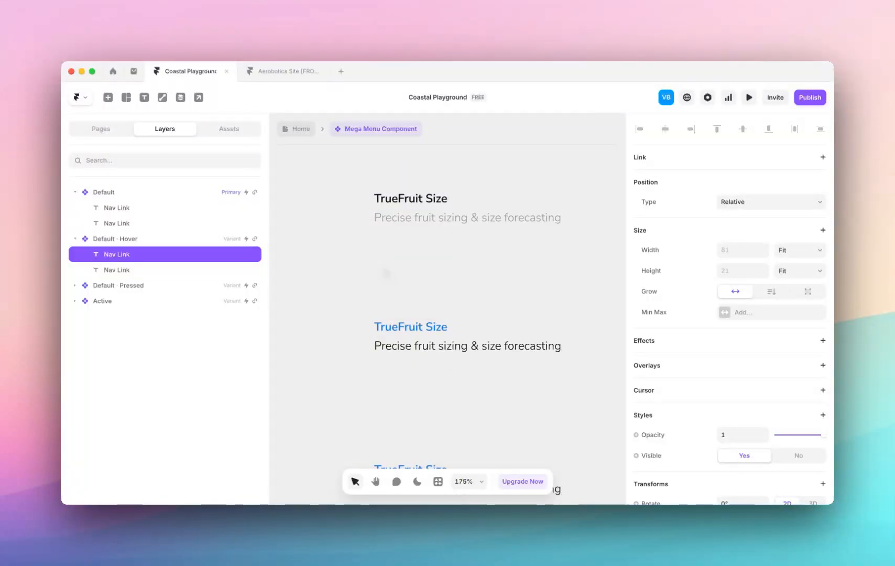
double_click(413, 300)
scroll(431, 251, "down", 5)
double_click(430, 251)
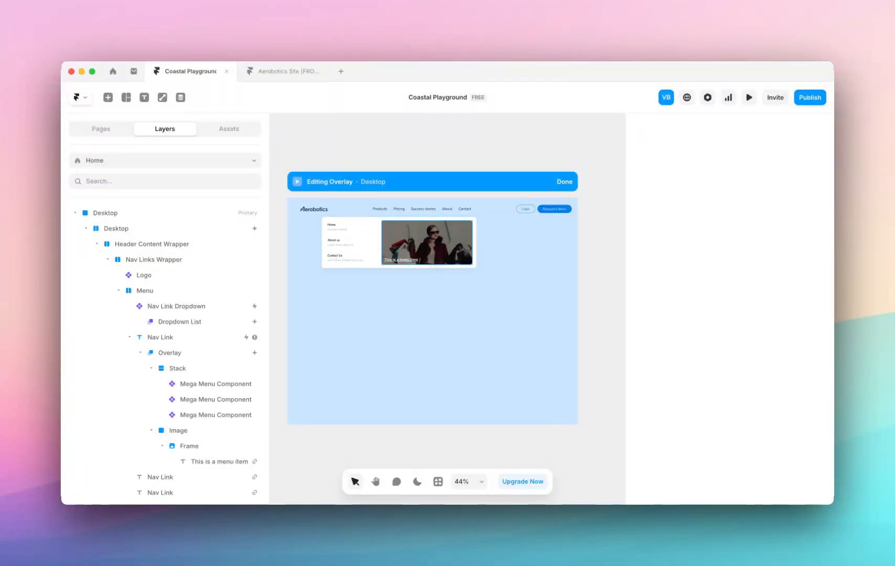
Inspect the linked "This is a menu item" text on the image card and leave overlay editing.
scroll(430, 251, "up", 2)
left_click(199, 463)
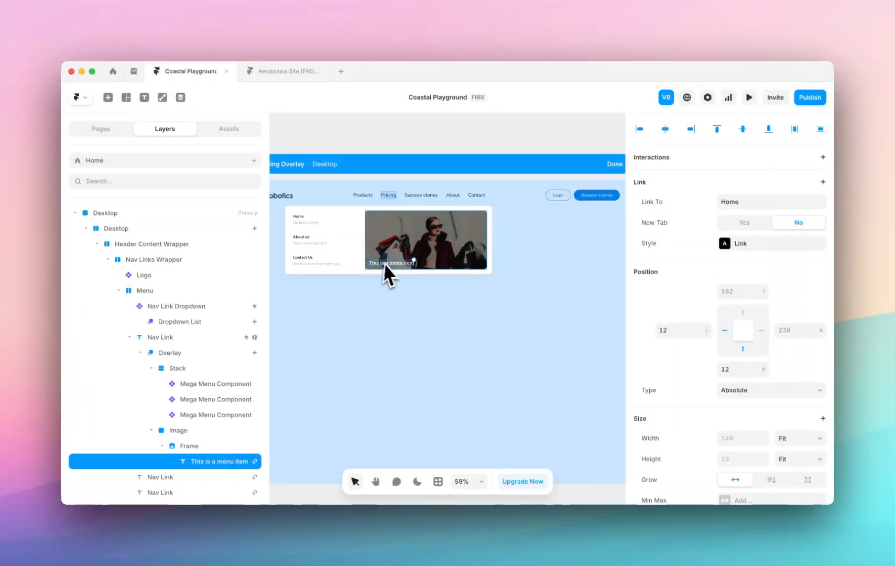
scroll(395, 269, "up", 4)
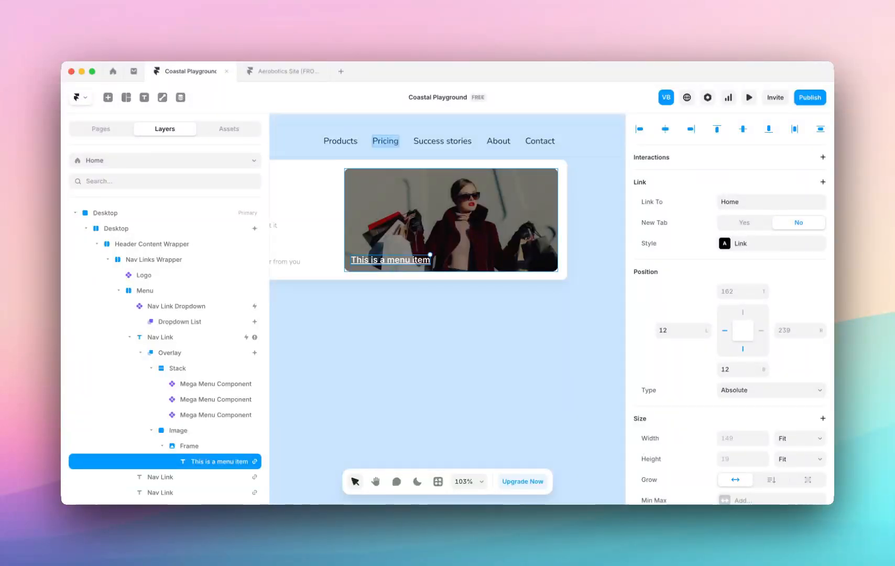
scroll(443, 149, "down", 5)
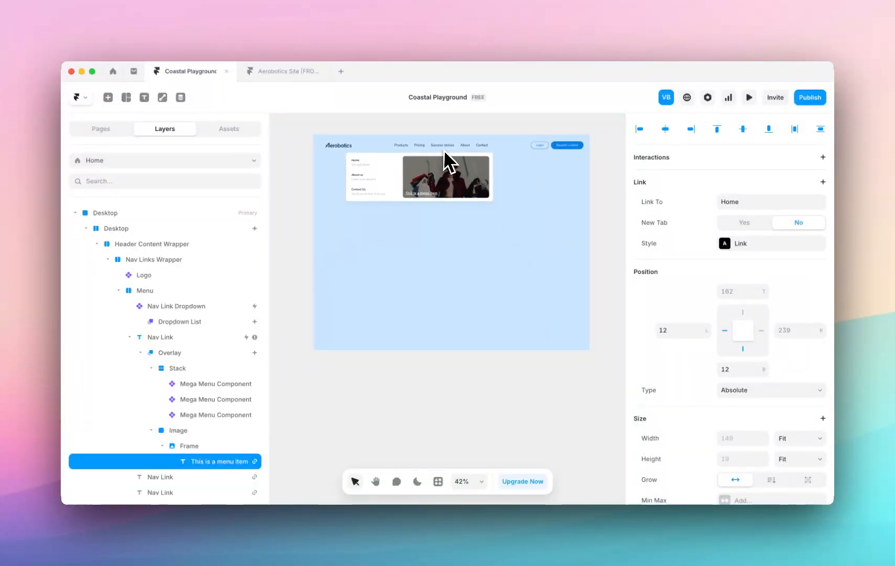
left_click(291, 152)
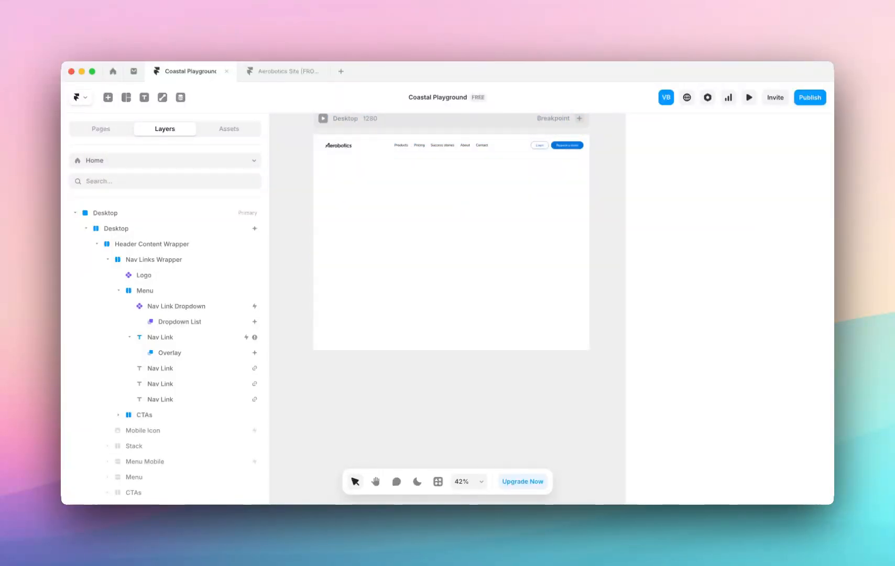
Open the Dropdown List overlay of the Products link and inspect its TrueFruit Size Mega Menu Component, returning to the Home page.
left_click(402, 146)
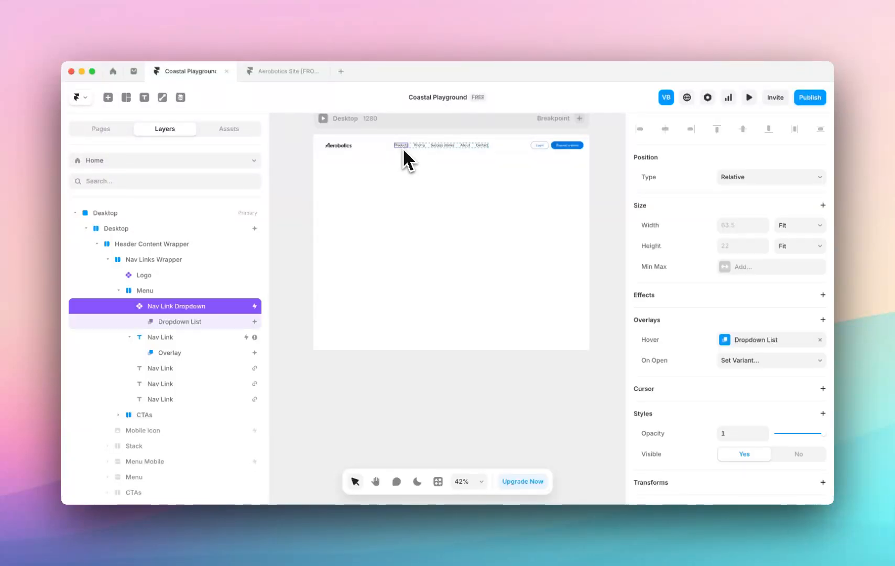
left_click(206, 320)
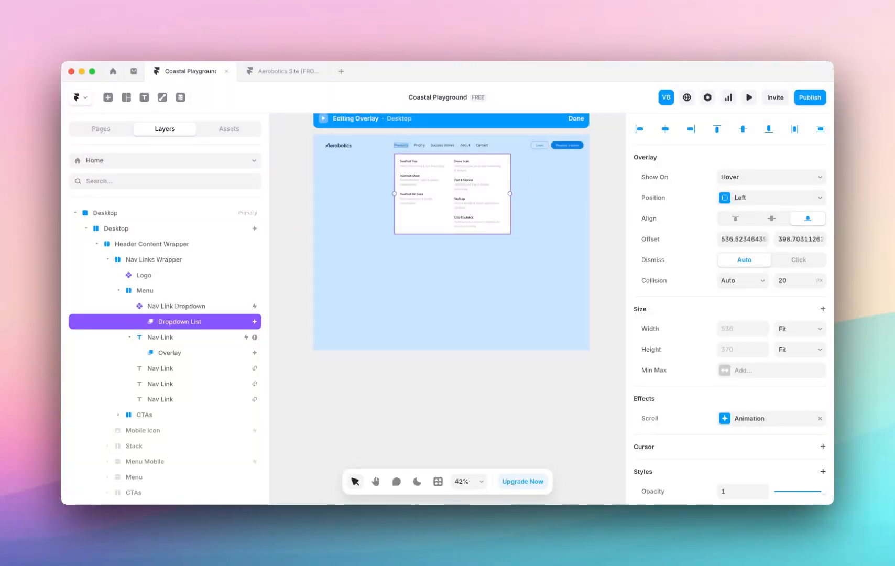
double_click(422, 163)
left_click(351, 236)
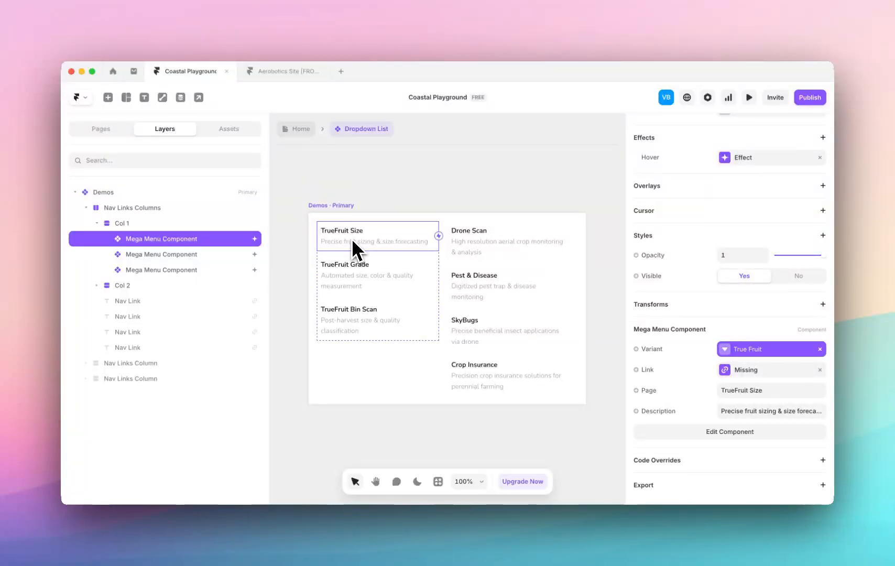
left_click(301, 130)
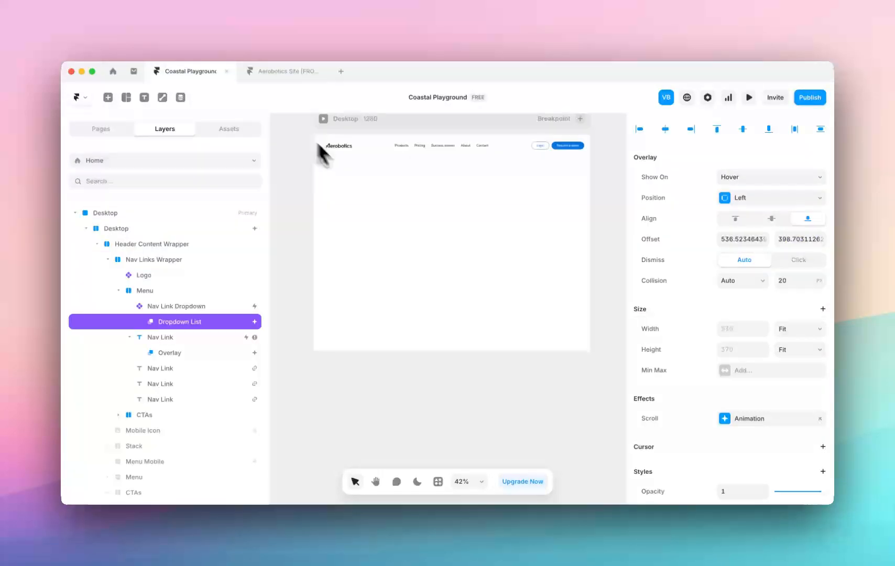
Reopen the Products Dropdown List overlay and examine its two-column layout and its placement under the navigation bar.
left_click(405, 153)
left_click(183, 322)
scroll(428, 190, "up", 5)
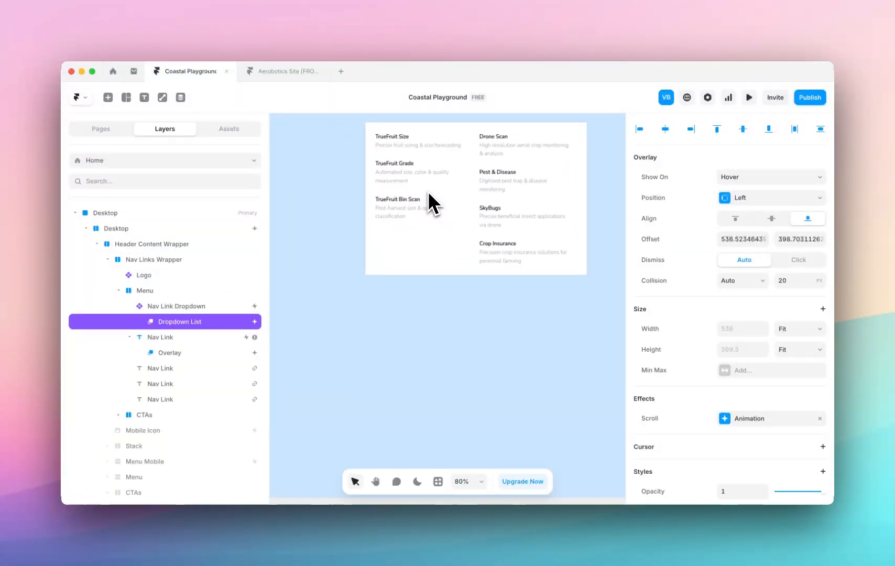
scroll(456, 223, "up", 1)
left_click_drag(627, 266, 704, 262)
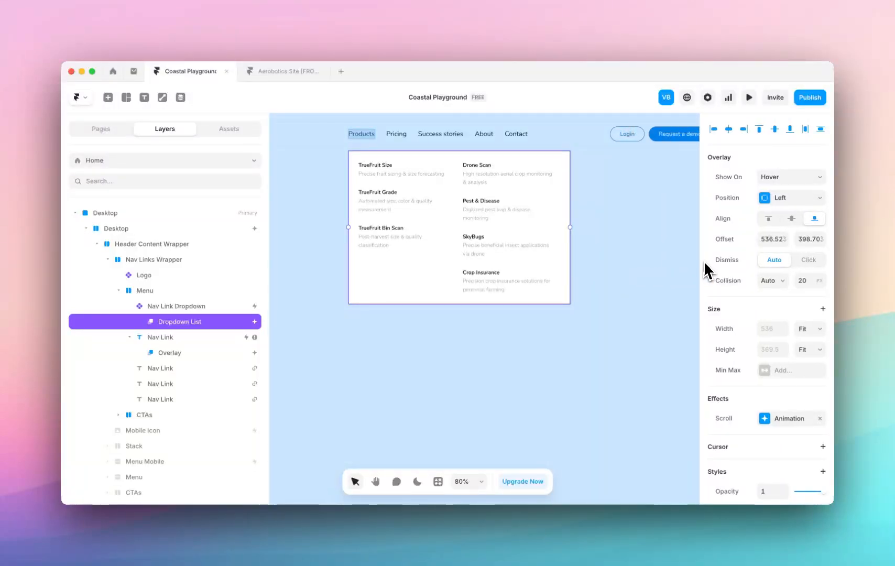
scroll(570, 277, "down", 5)
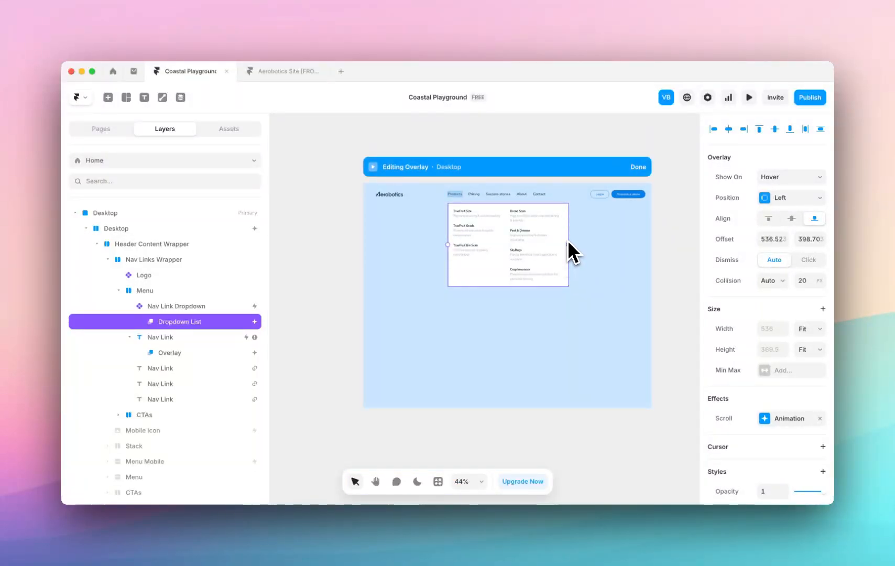